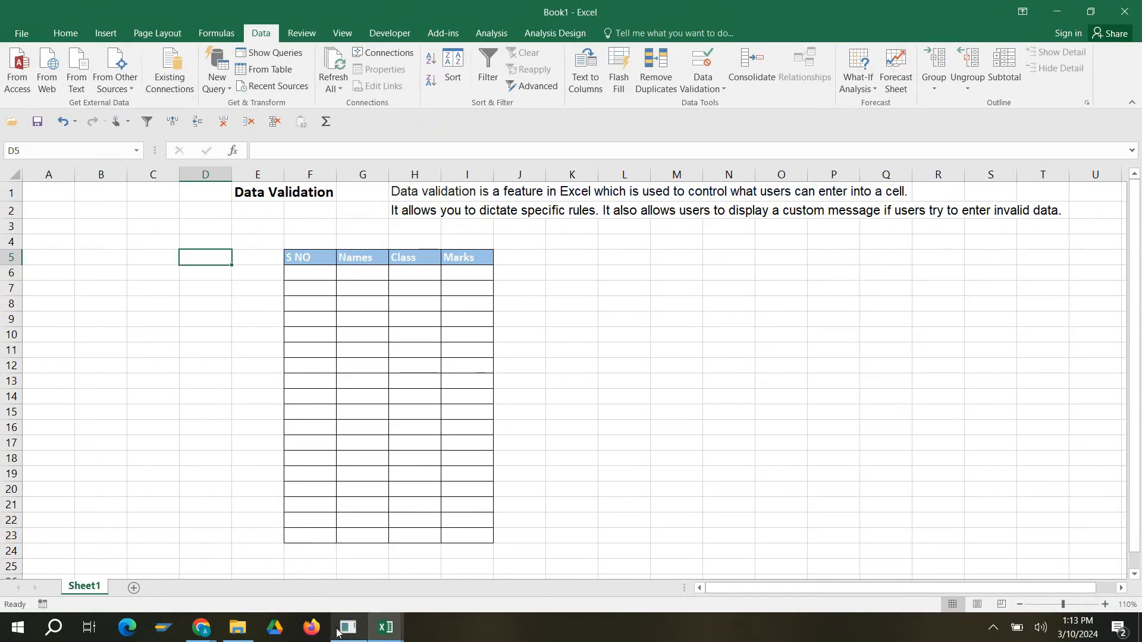
Step: Open data validation for the S NO cells F6:F23 and review its input message, error alert and criteria settings
mouse_move(349, 627)
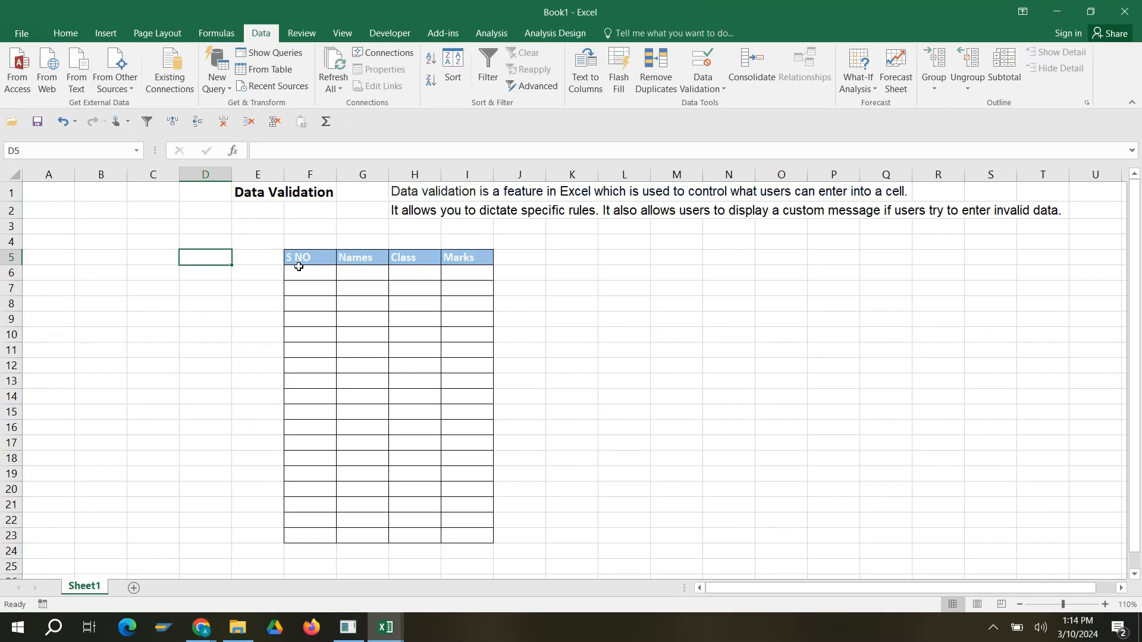
left_click_drag(303, 270, 316, 530)
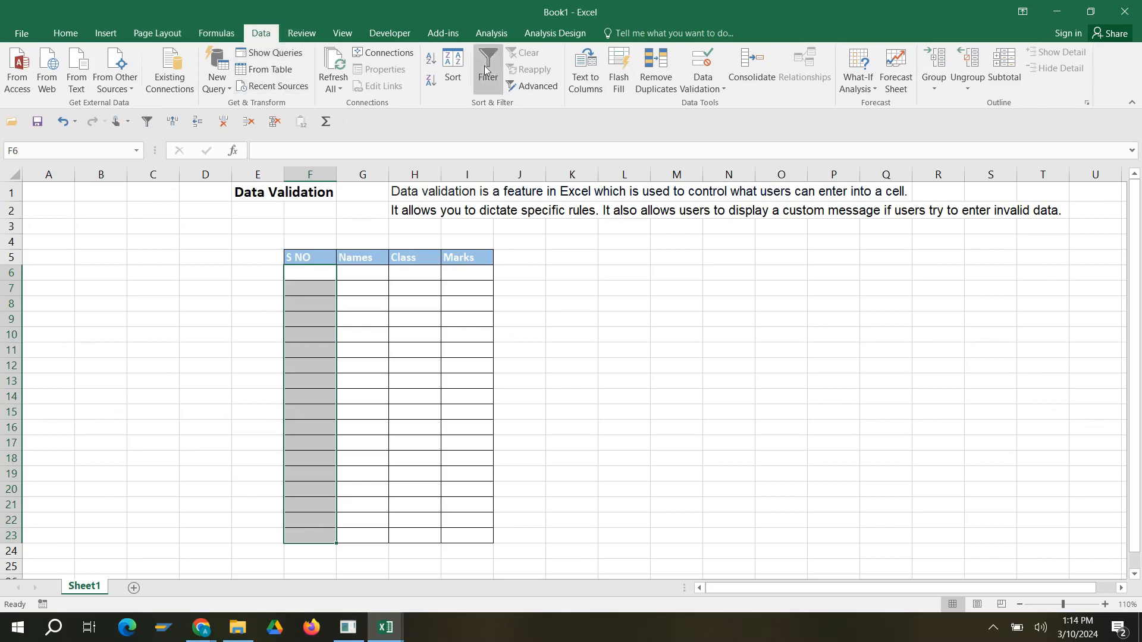
left_click(702, 74)
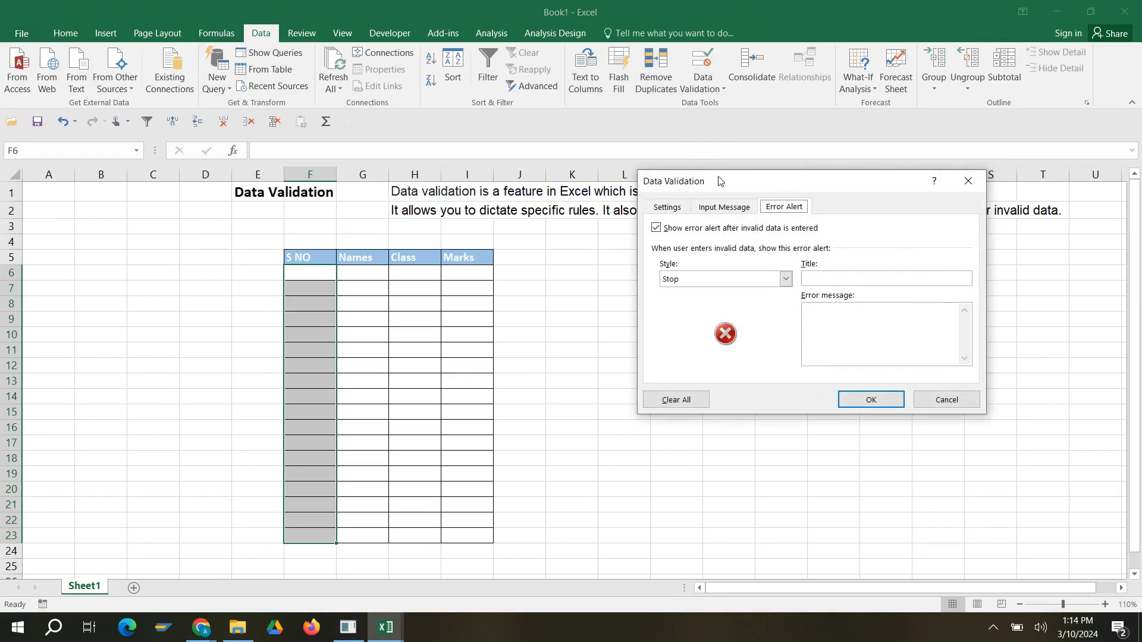
left_click(670, 209)
left_click(727, 207)
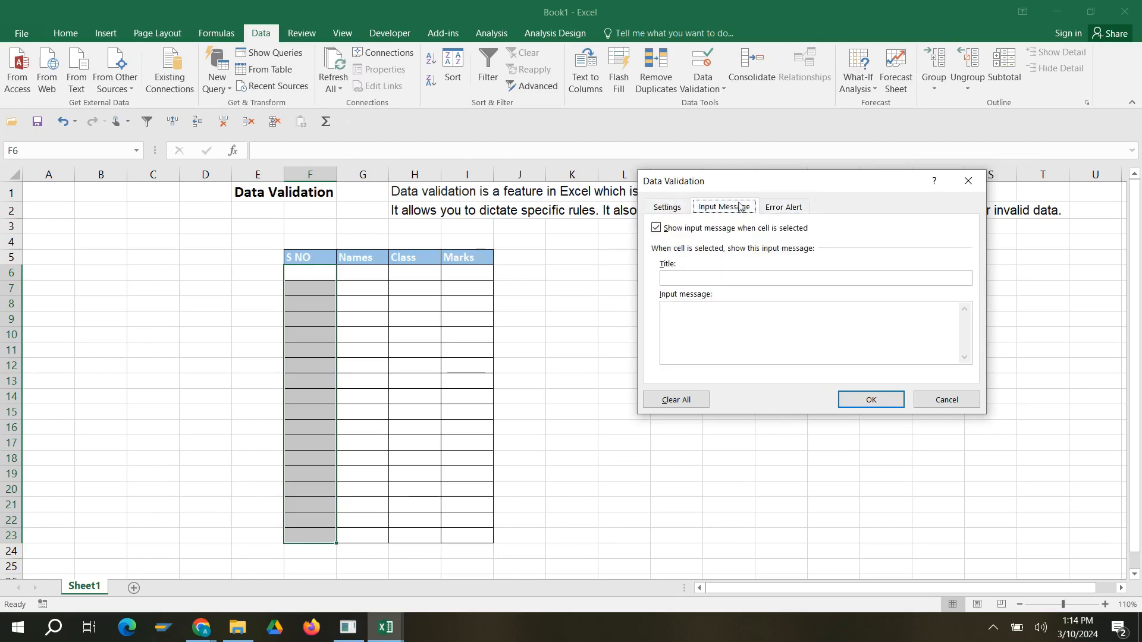
left_click(775, 211)
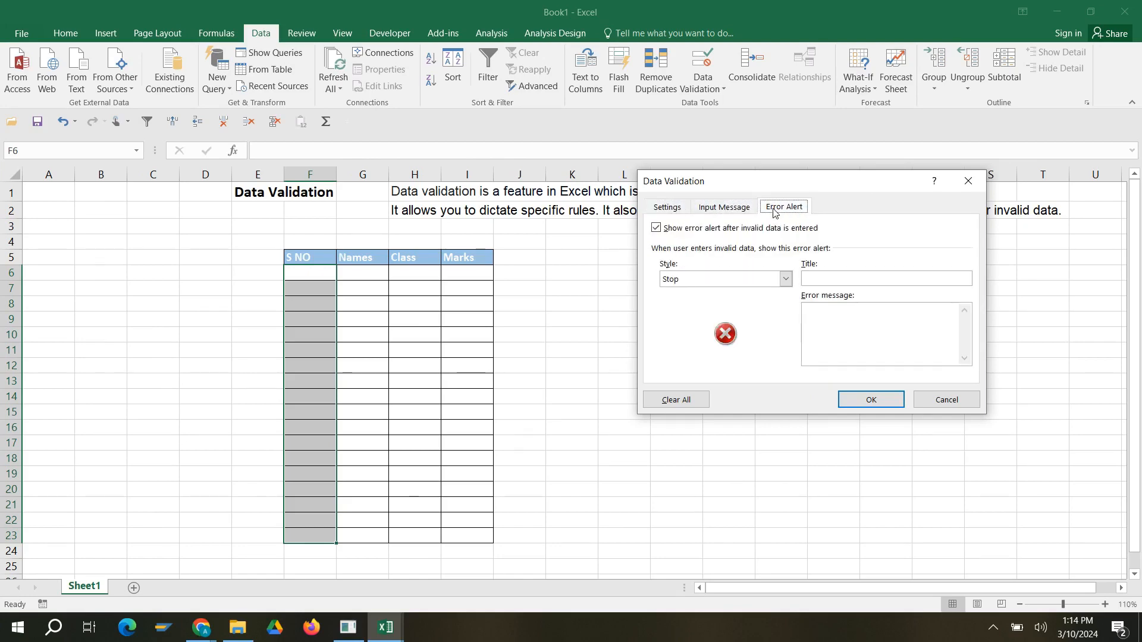
left_click(676, 210)
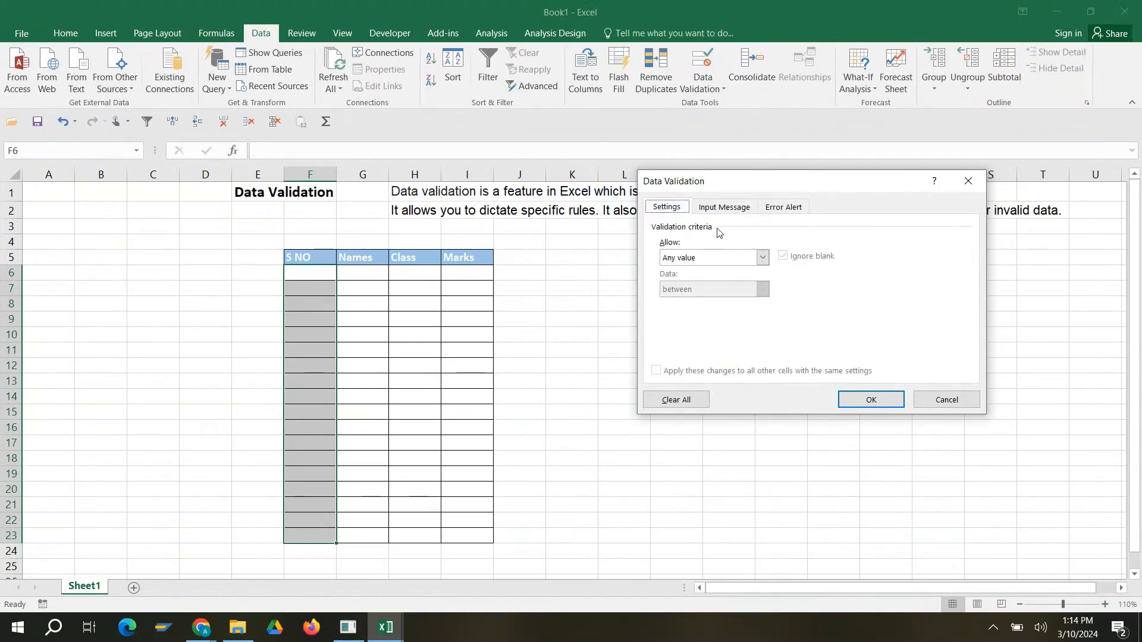
Step: Restrict the selected S NO cells to whole numbers between 1 and 20 and apply the rule
left_click(762, 258)
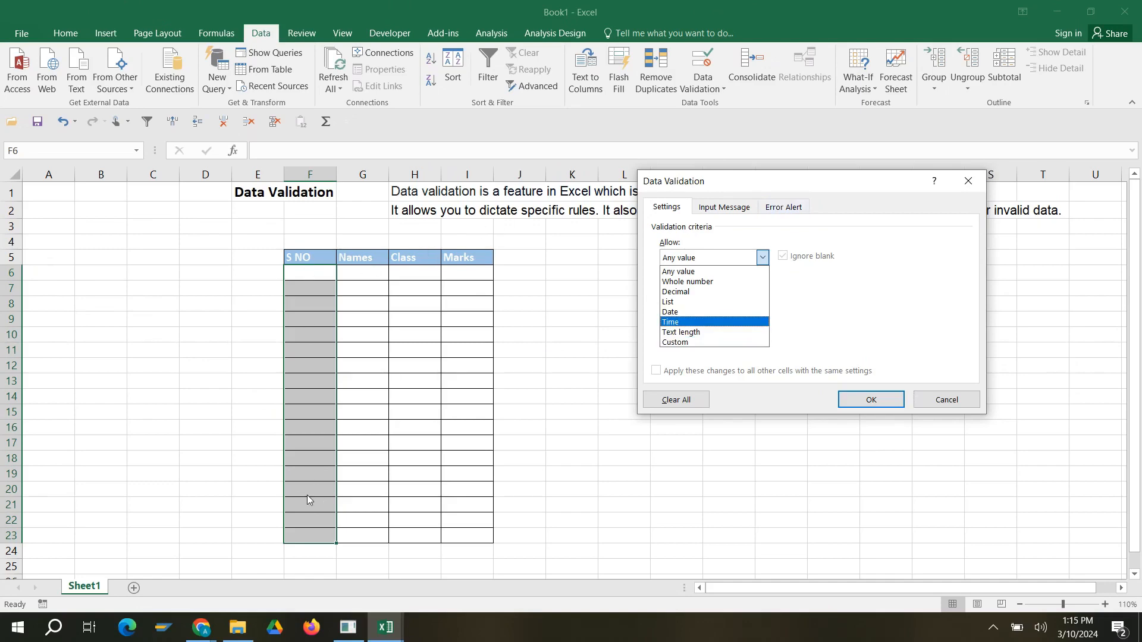
left_click(688, 282)
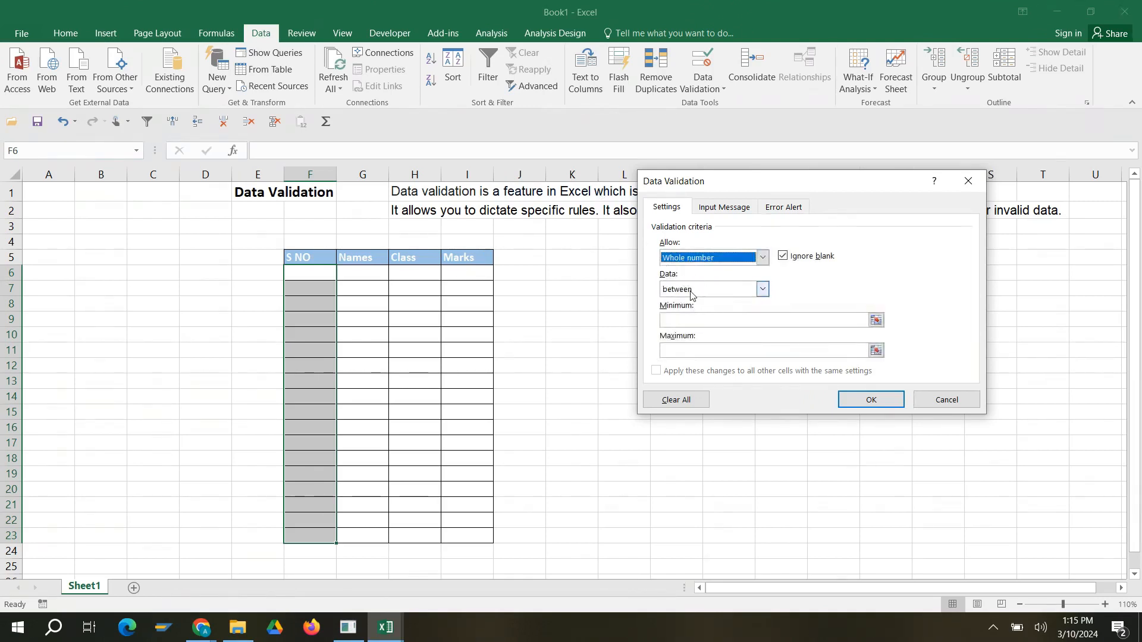
left_click(694, 322)
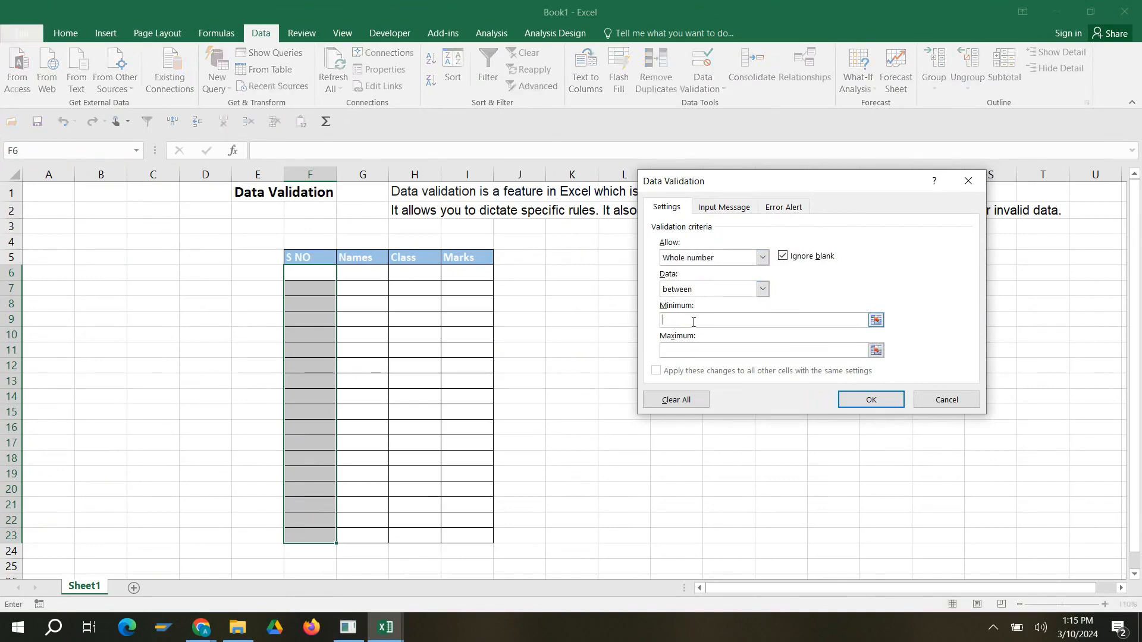
type("1")
left_click(697, 352)
type("20")
left_click(891, 400)
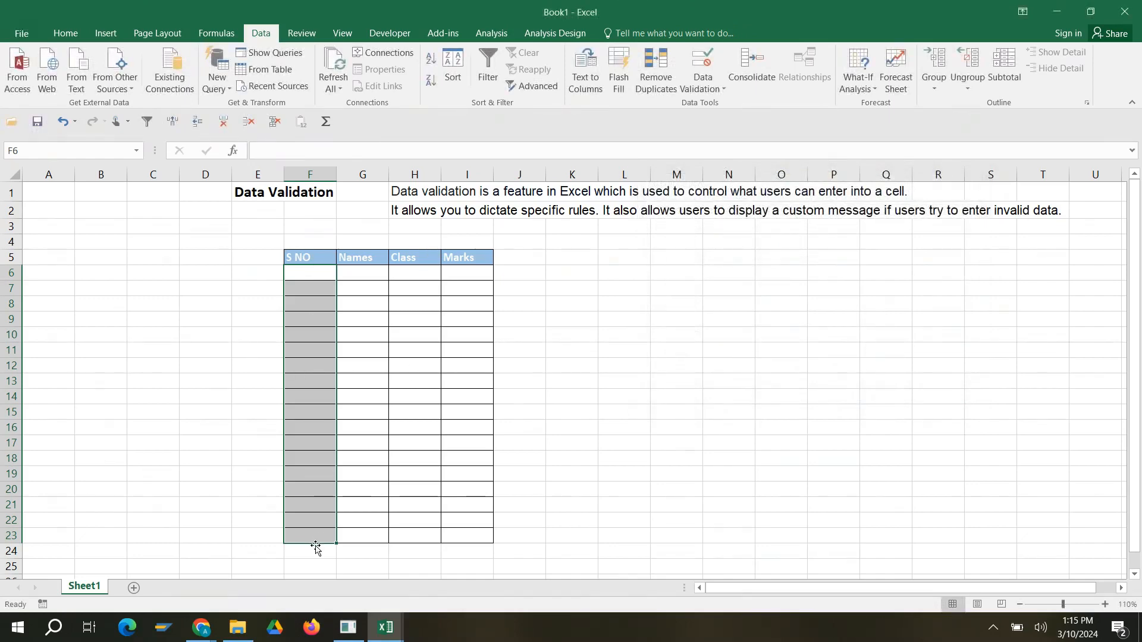
Step: Enter the serial numbers 1 and 2 in cells F6 and F7
left_click(308, 272)
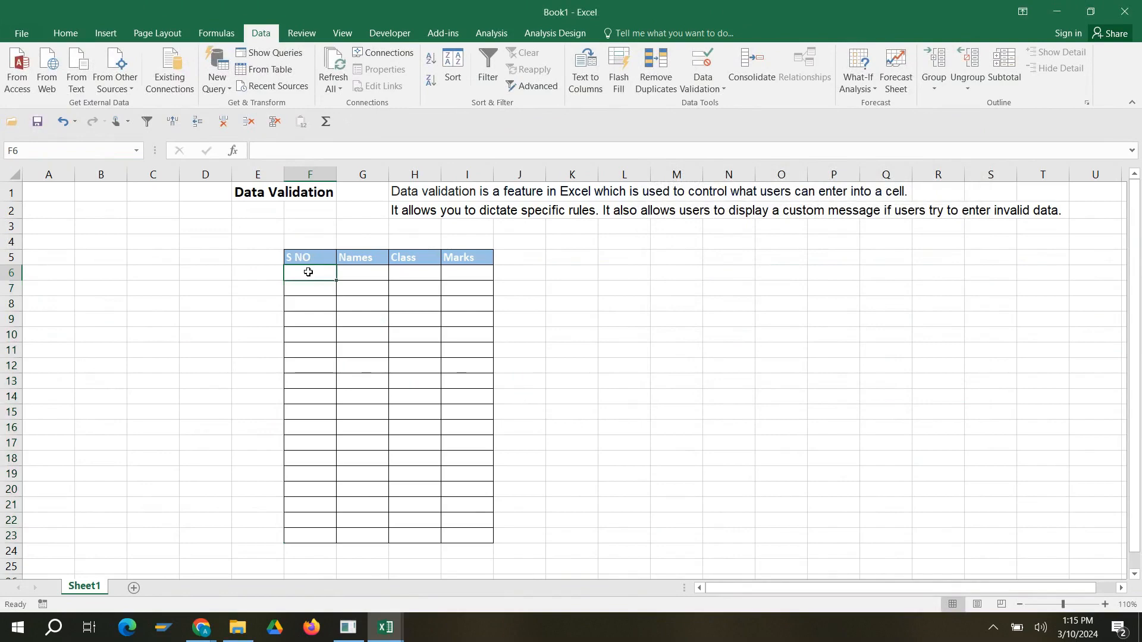
type("1")
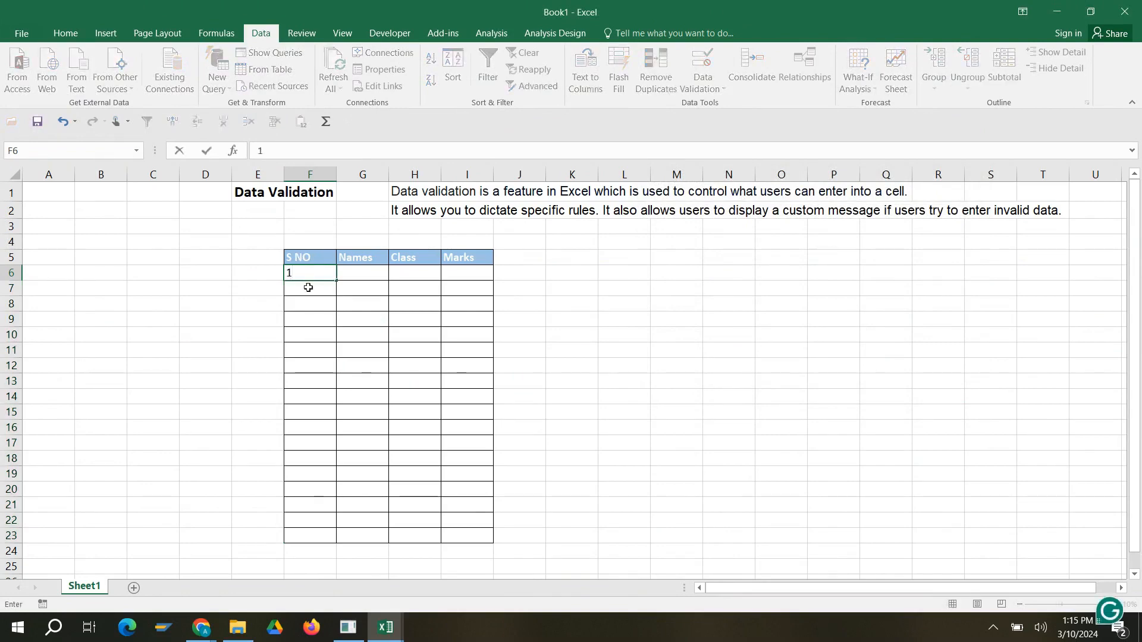
double_click(309, 291)
type("2")
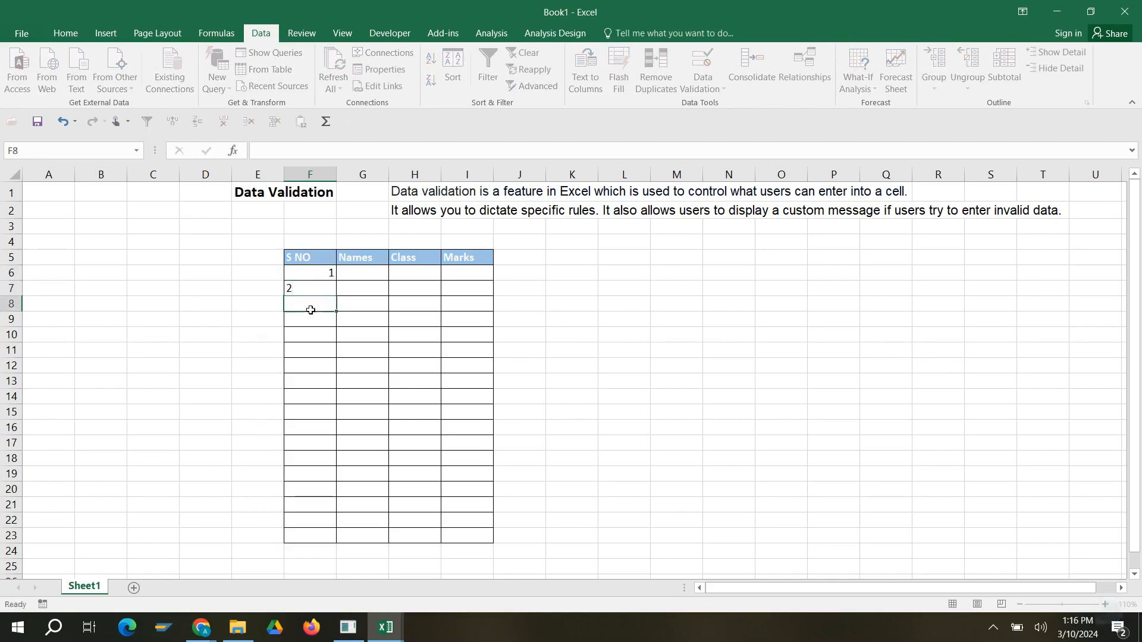
key("Return")
Step: Test the validation rule by trying to enter 3fe in cell F8, and clear the entry
type("3")
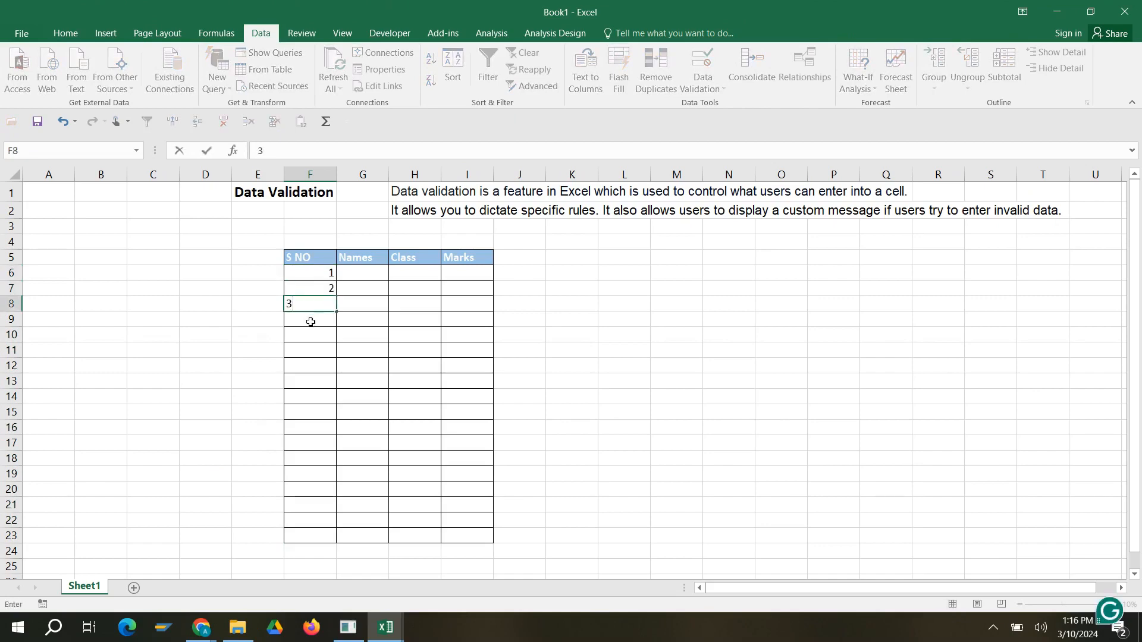
type("fe")
key("Return")
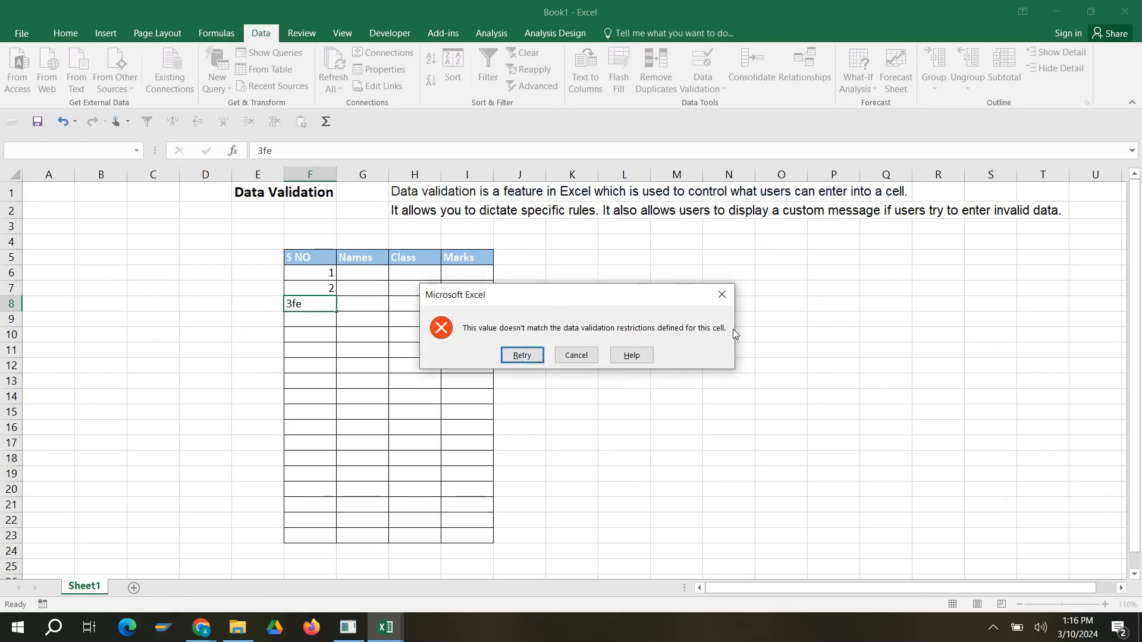
left_click(523, 355)
key("BackSpace")
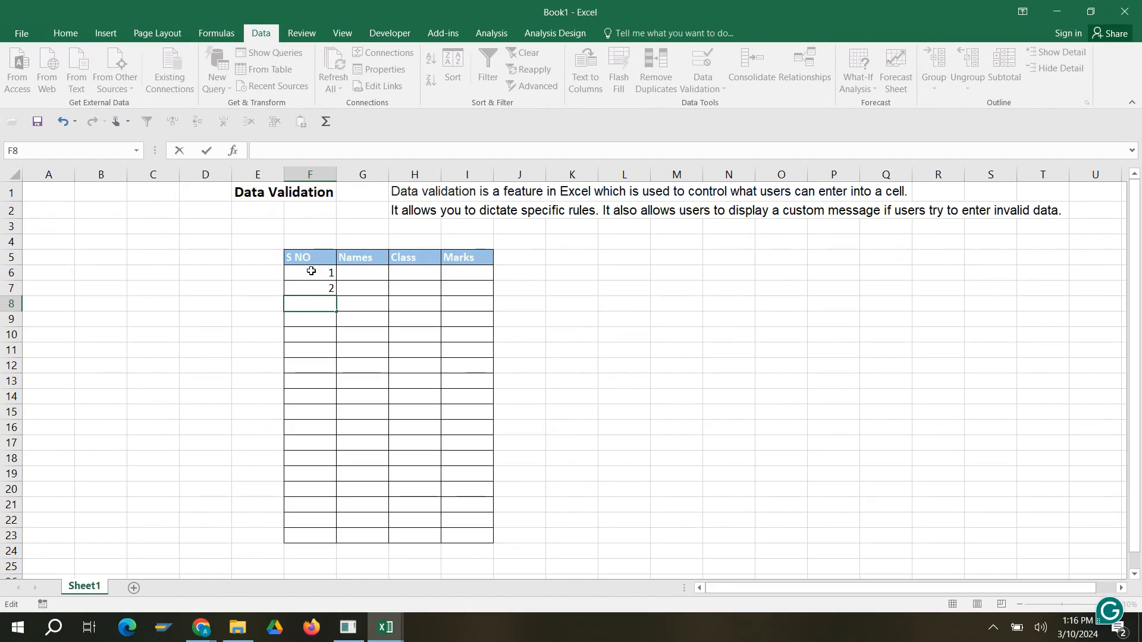
Step: Reopen data validation for the S NO cells F6:F23 and give the input message the title "Enter S.No"
mouse_move(311, 271)
left_mouse_down()
mouse_move(324, 416)
mouse_move(313, 534)
left_mouse_up()
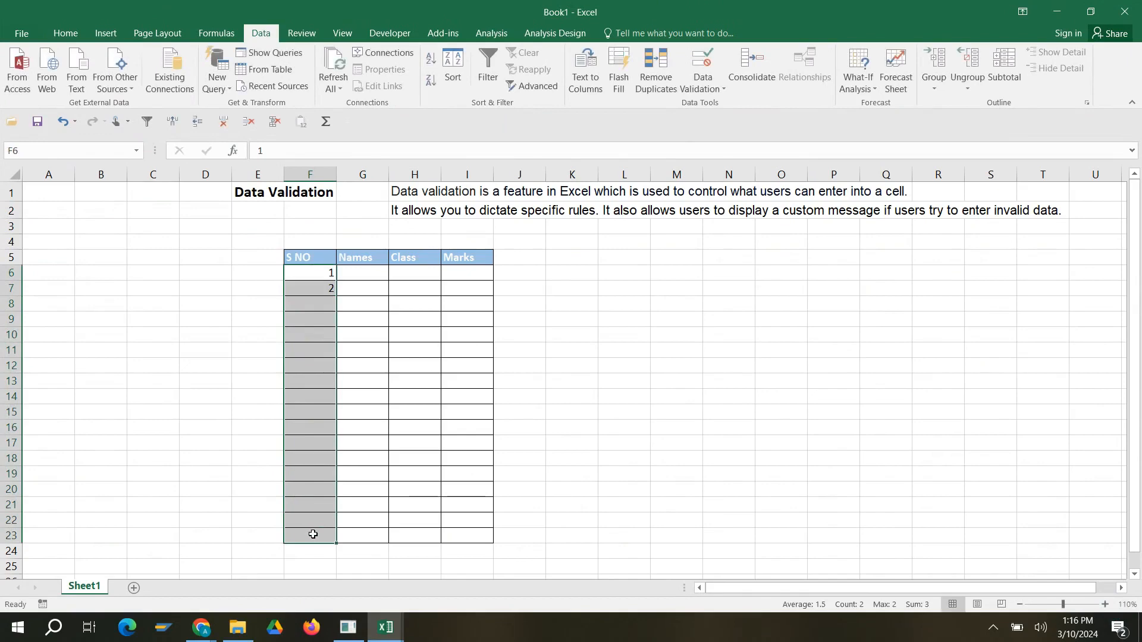
left_click(700, 65)
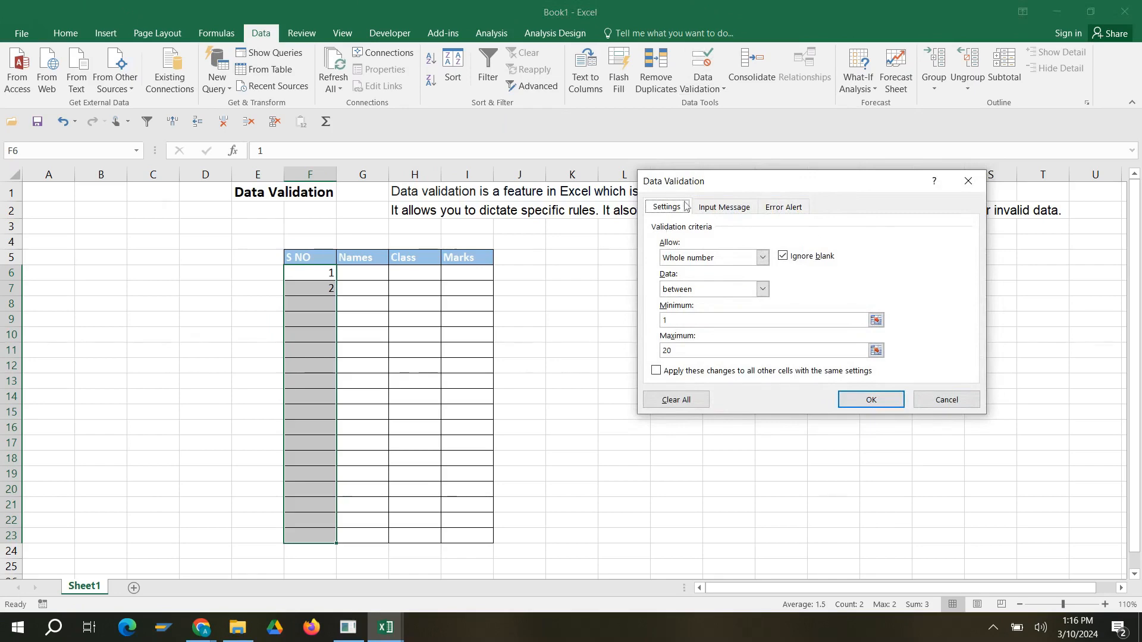
left_click(722, 208)
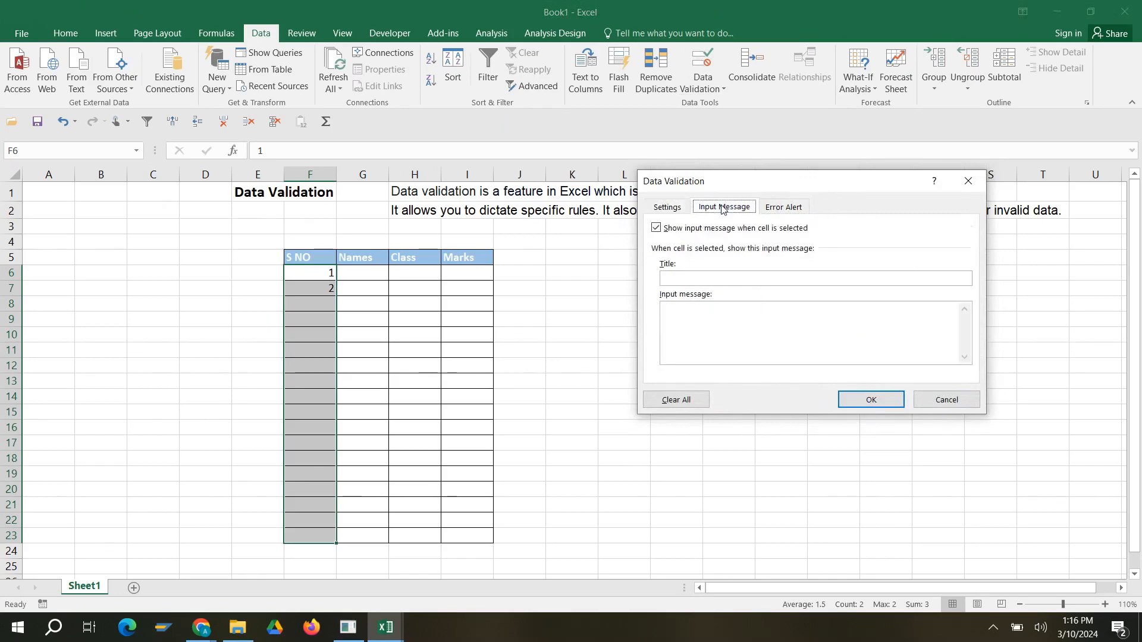
left_click(708, 279)
type("enter")
key("BackSpace")
type("Enter")
key("Right")
type("S.No")
Step: Set the input message text to "From 1-20", dismissing the notification, and apply the validation settings
left_click(694, 315)
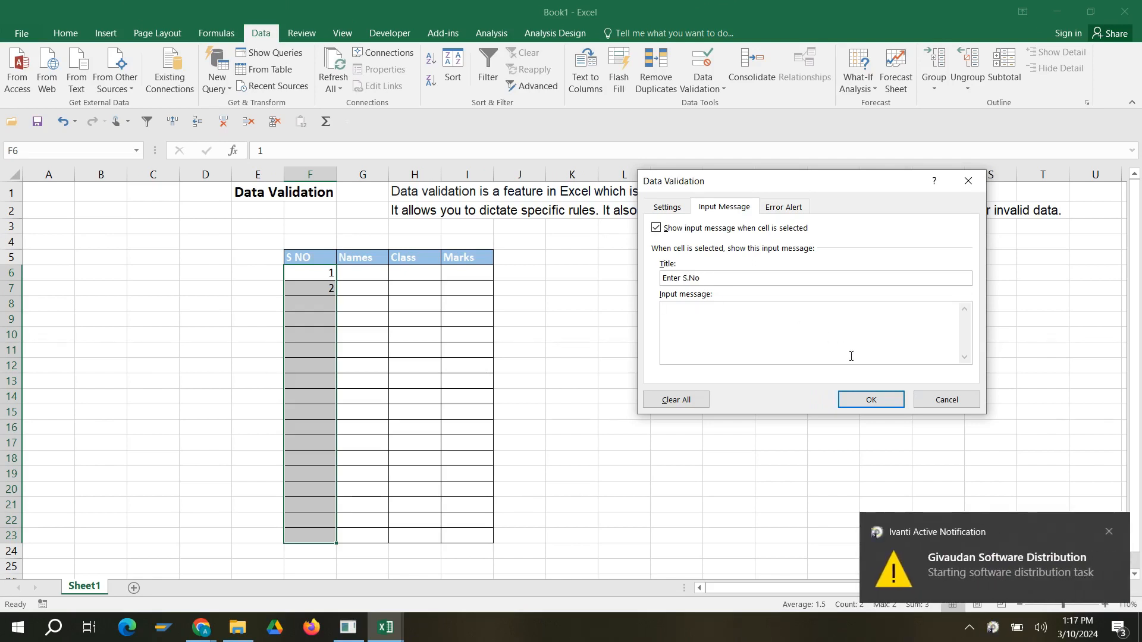
left_click(1108, 536)
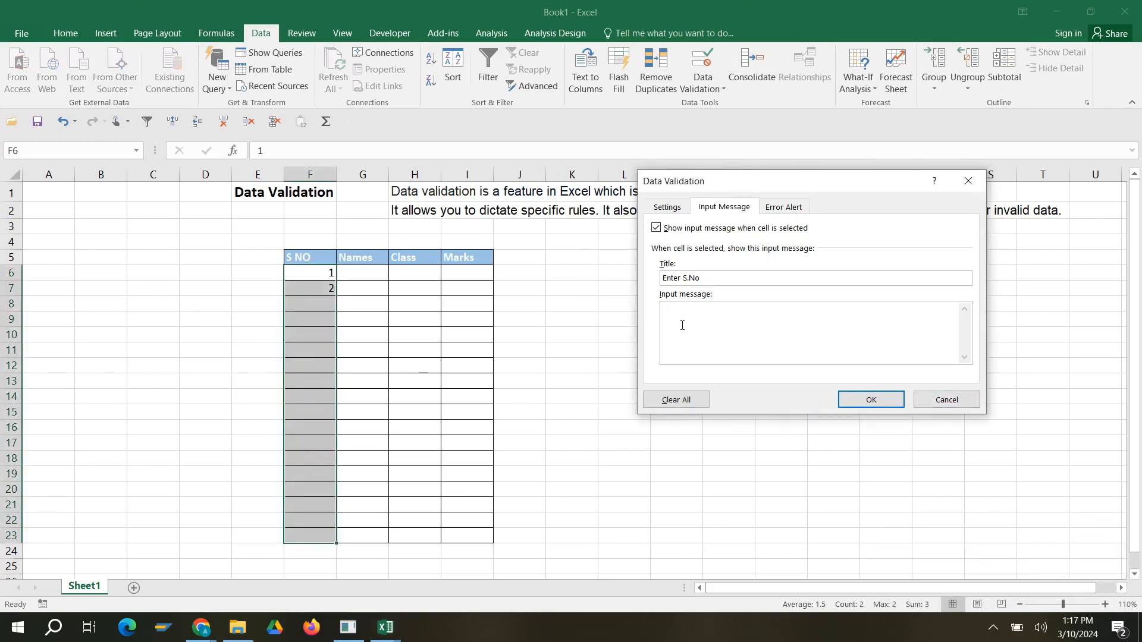
type("f")
key("BackSpace")
key("BackSpace")
type("Frp")
key("BackSpace")
type("om 1-20")
left_click(869, 399)
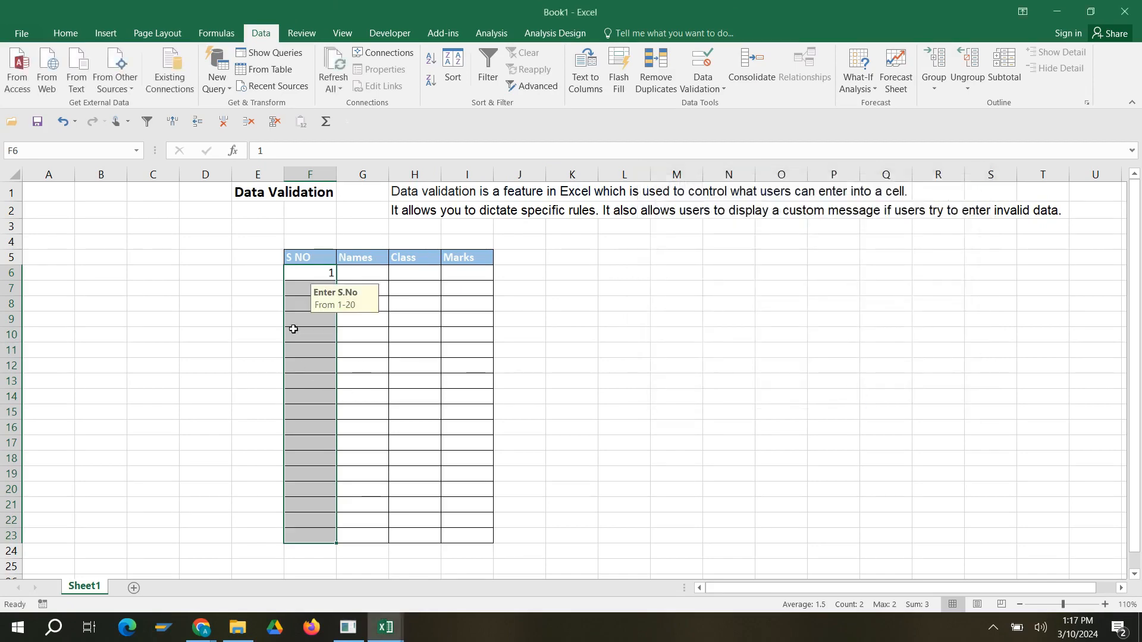
Step: Select the empty S NO cell F8 to check its input message
right_click(238, 317)
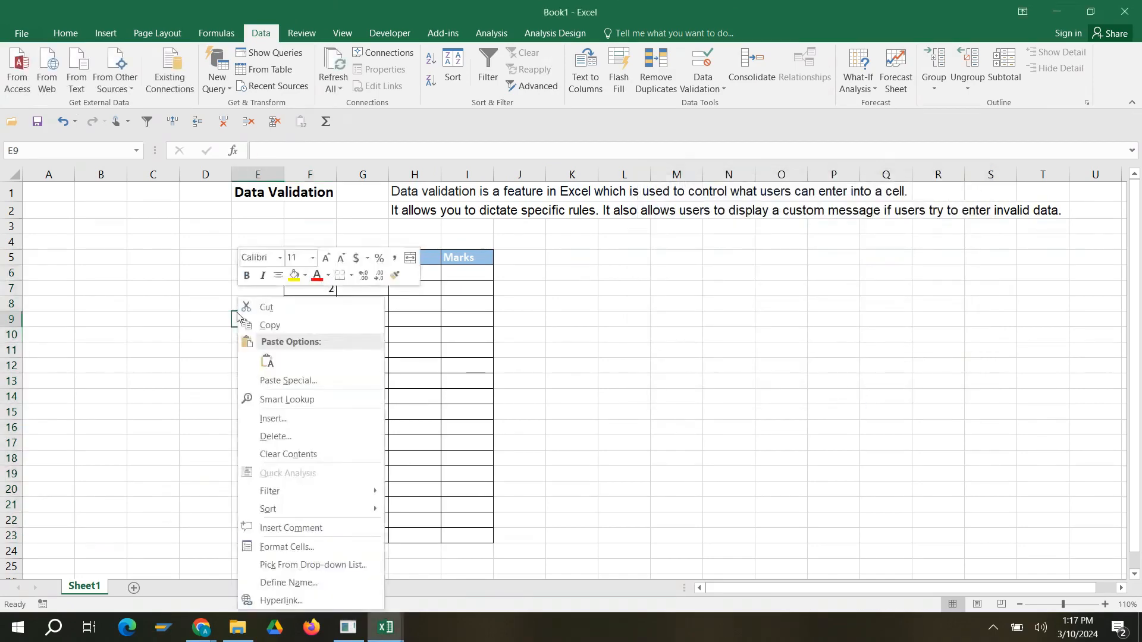
left_click(191, 259)
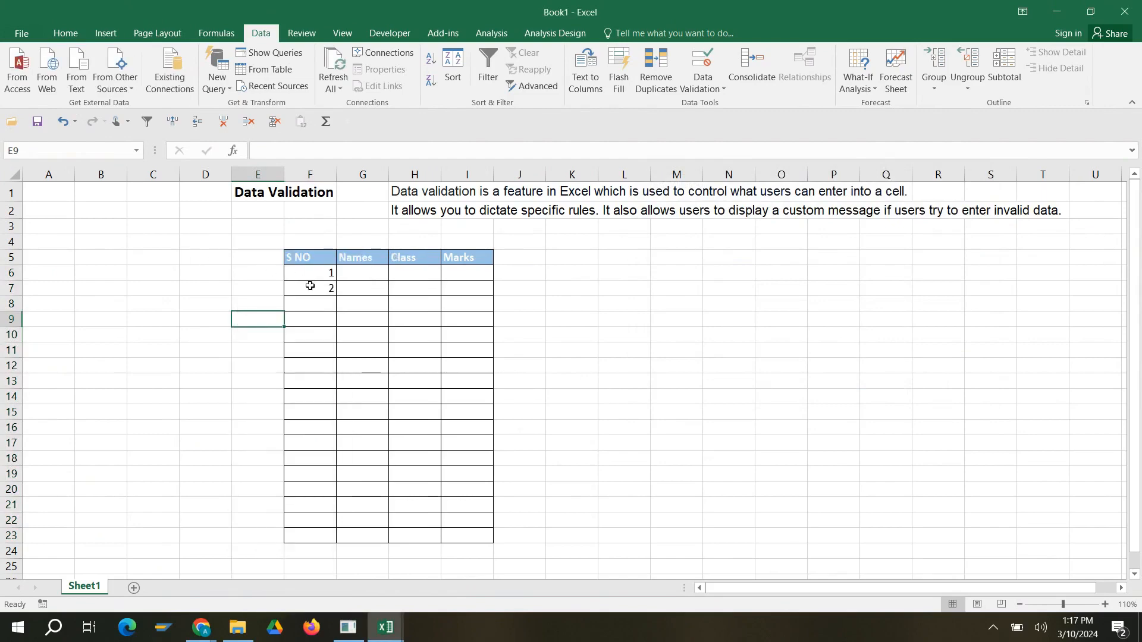
left_click(315, 305)
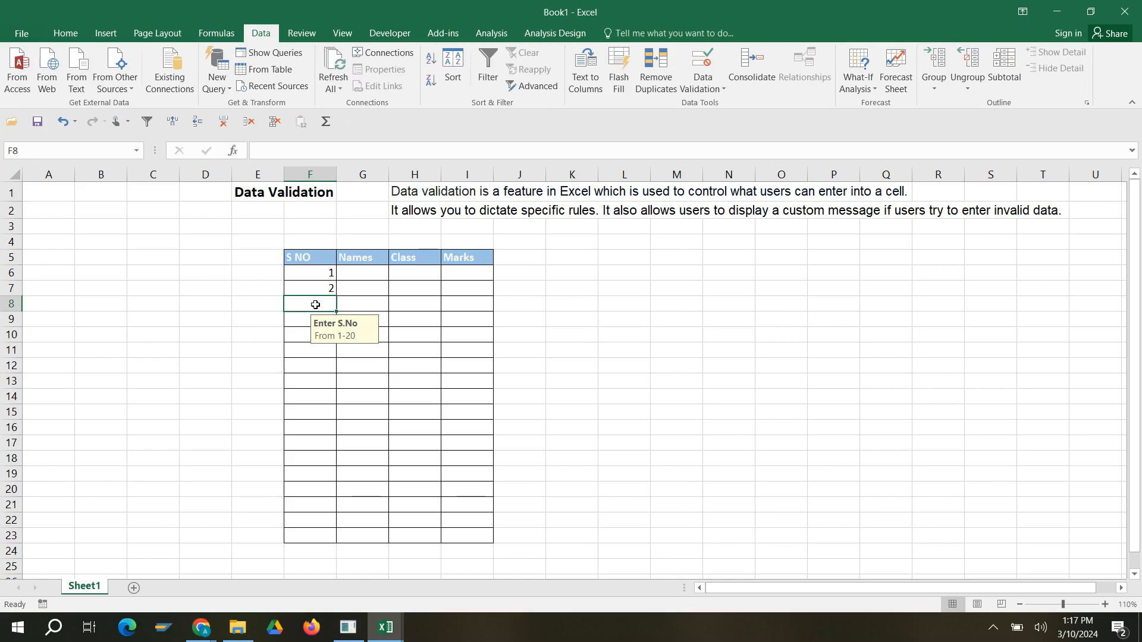
Step: Widen the Names column G slightly
left_click(360, 275)
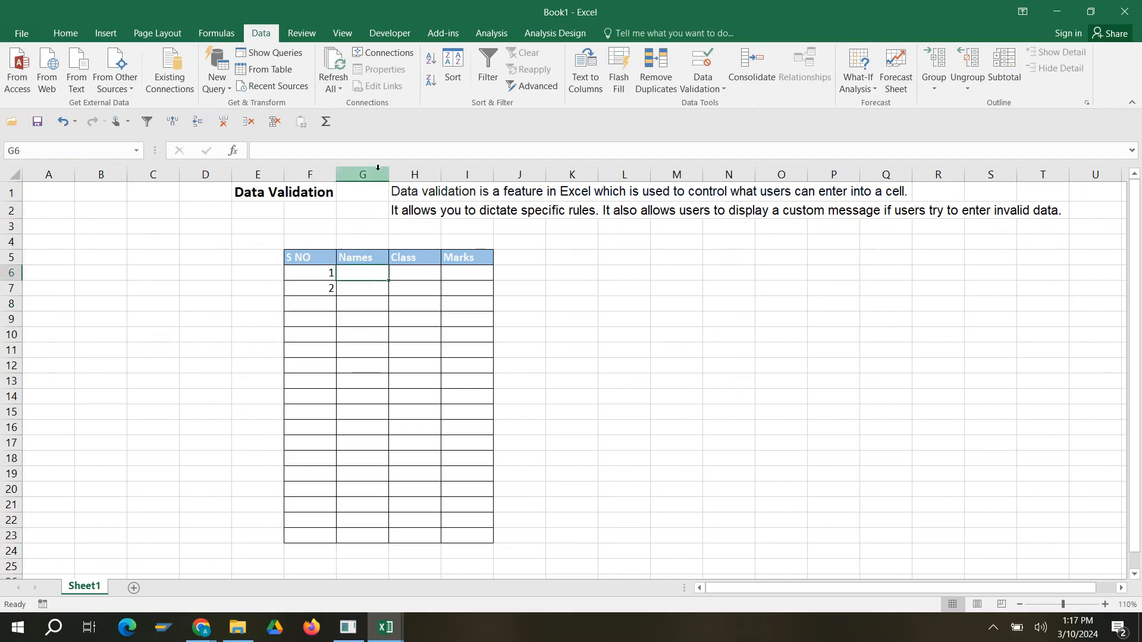
left_click_drag(390, 180, 404, 180)
double_click(367, 272)
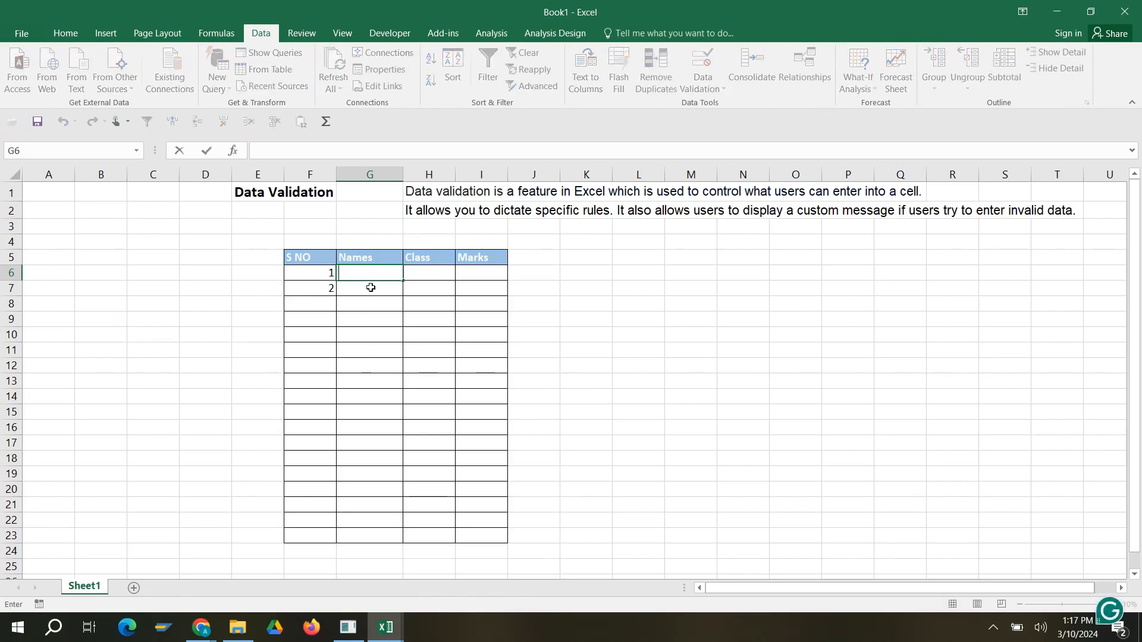
left_click(370, 287)
Step: Apply a data validation rule to the Names cells G6:G23 allowing text lengths between 2 and 50
left_click_drag(376, 273, 387, 535)
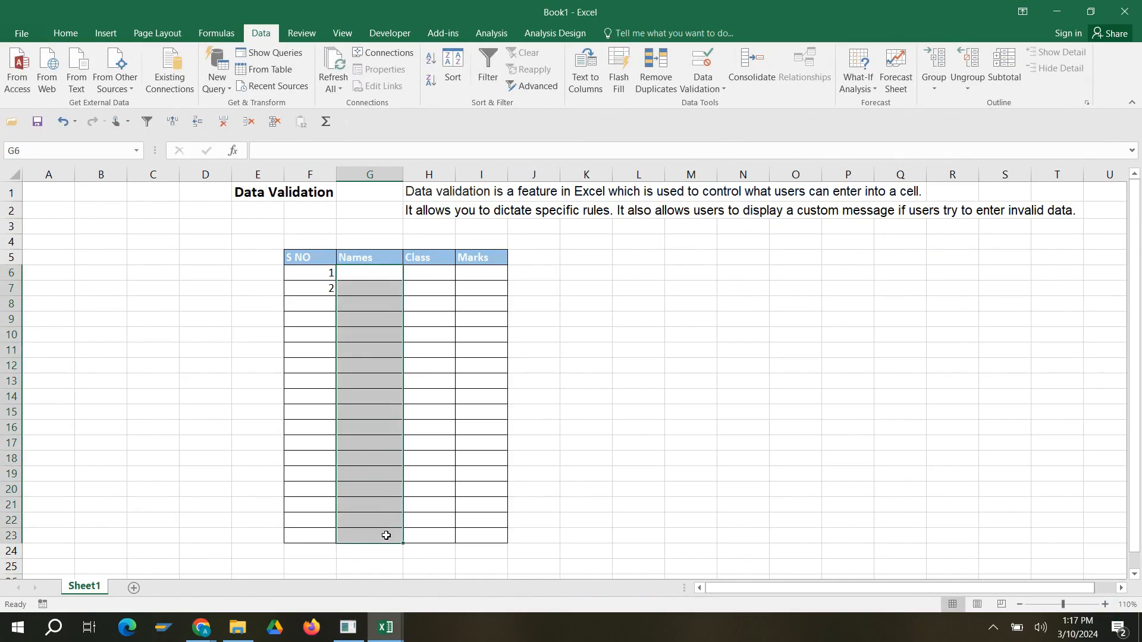
left_click(715, 89)
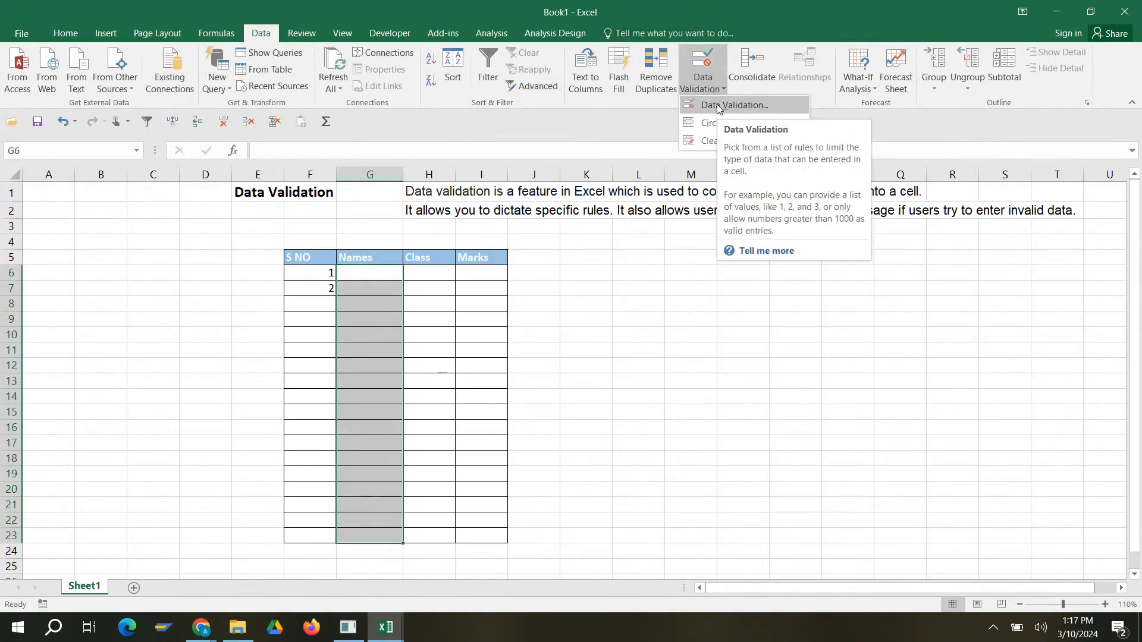
left_click(718, 105)
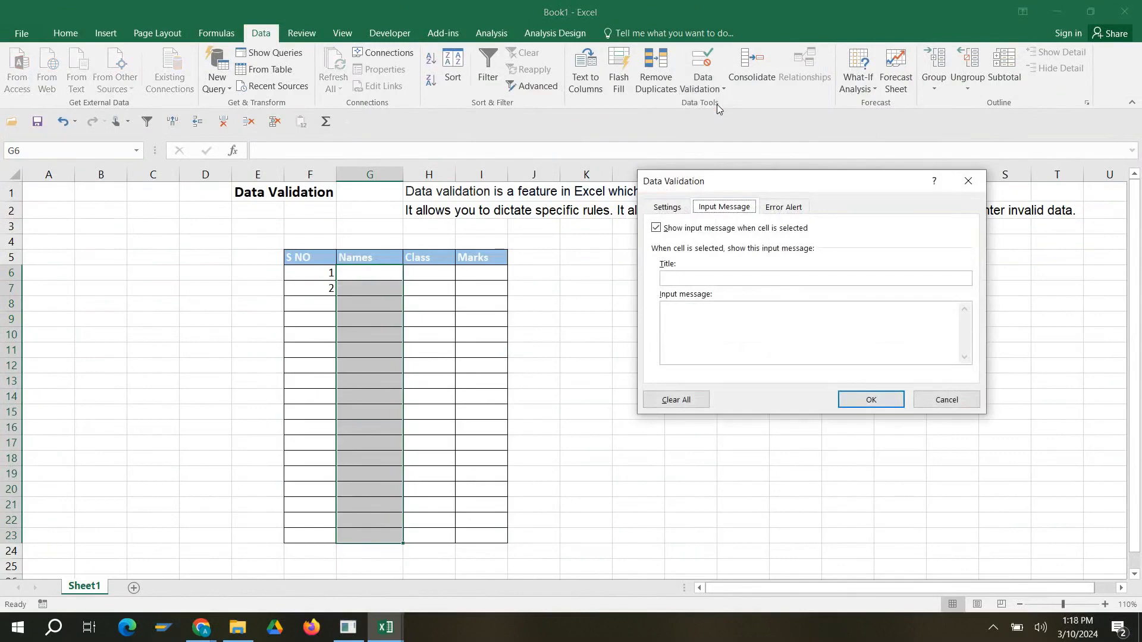
left_click(668, 207)
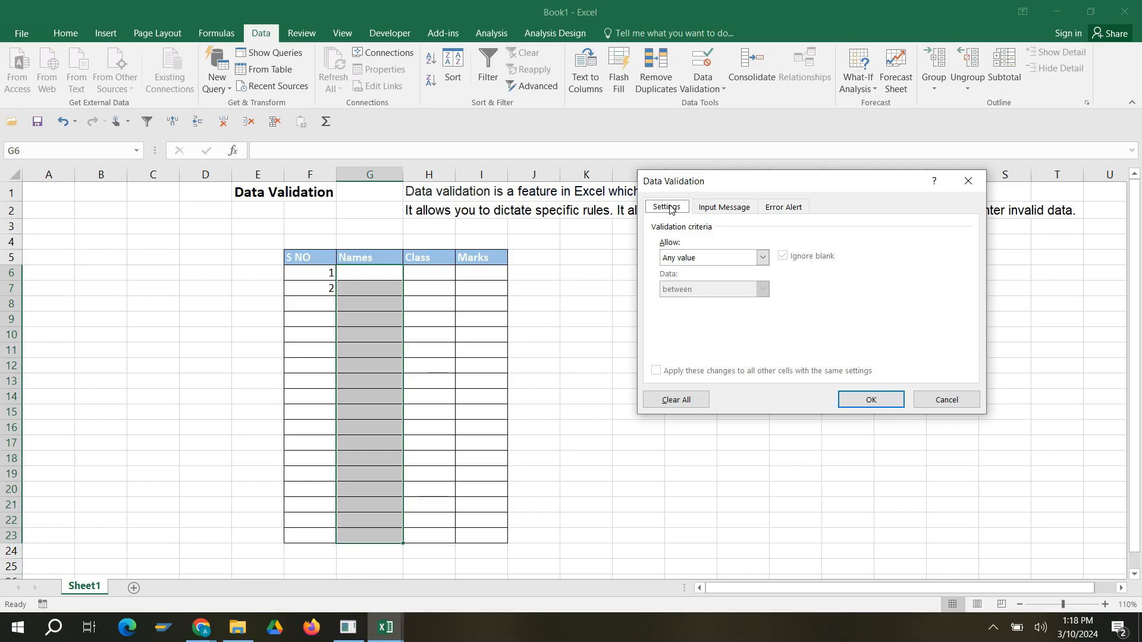
left_click(764, 258)
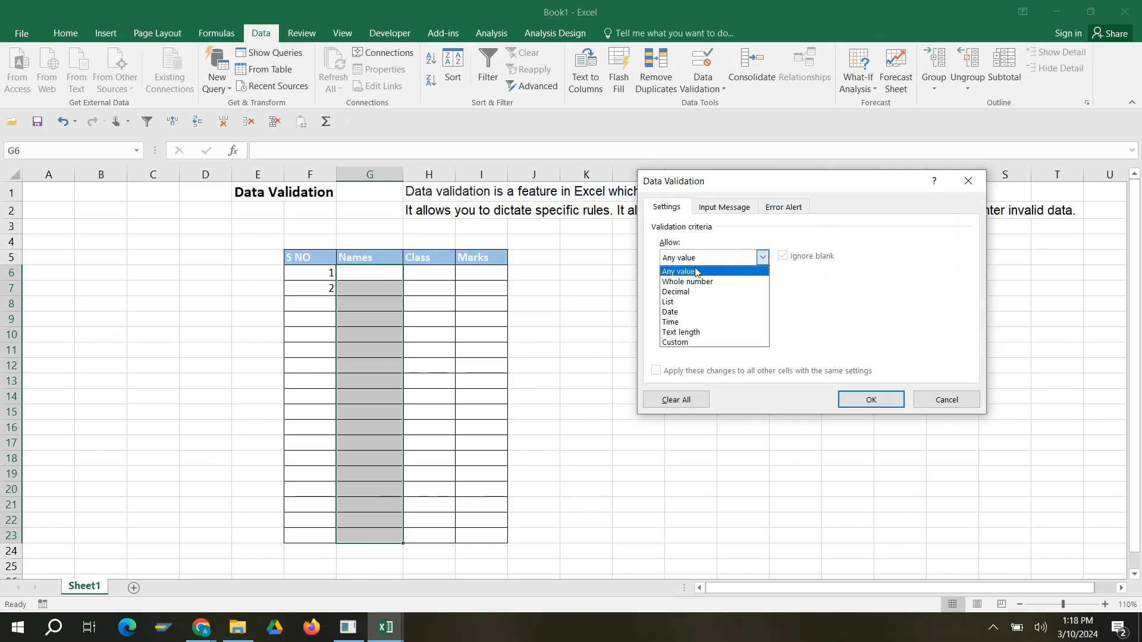
left_click(699, 333)
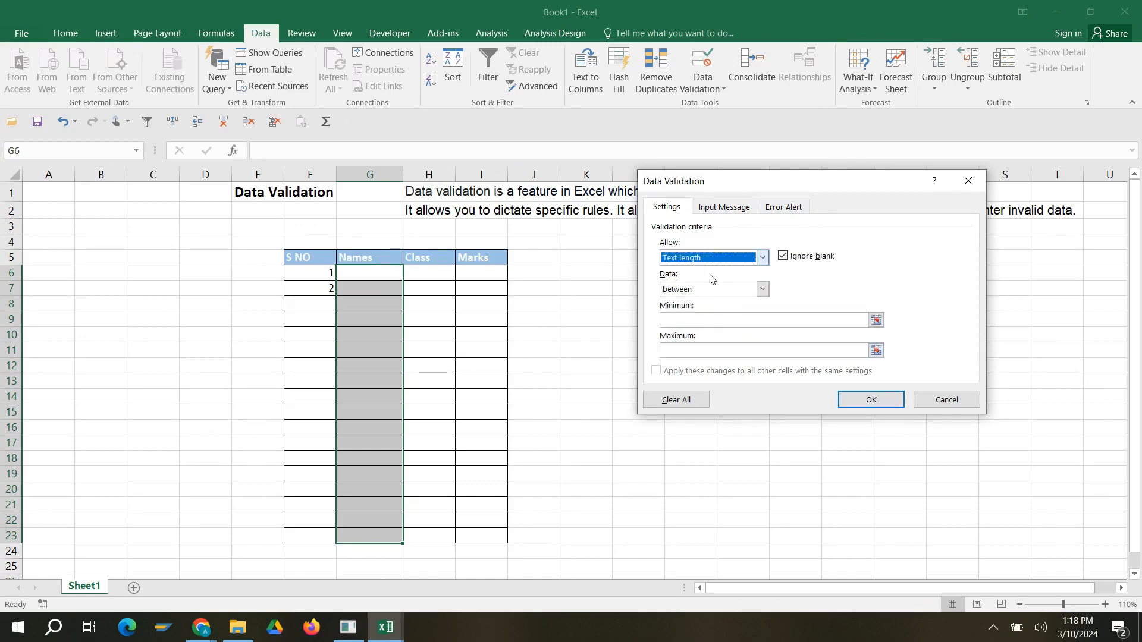
left_click(709, 321)
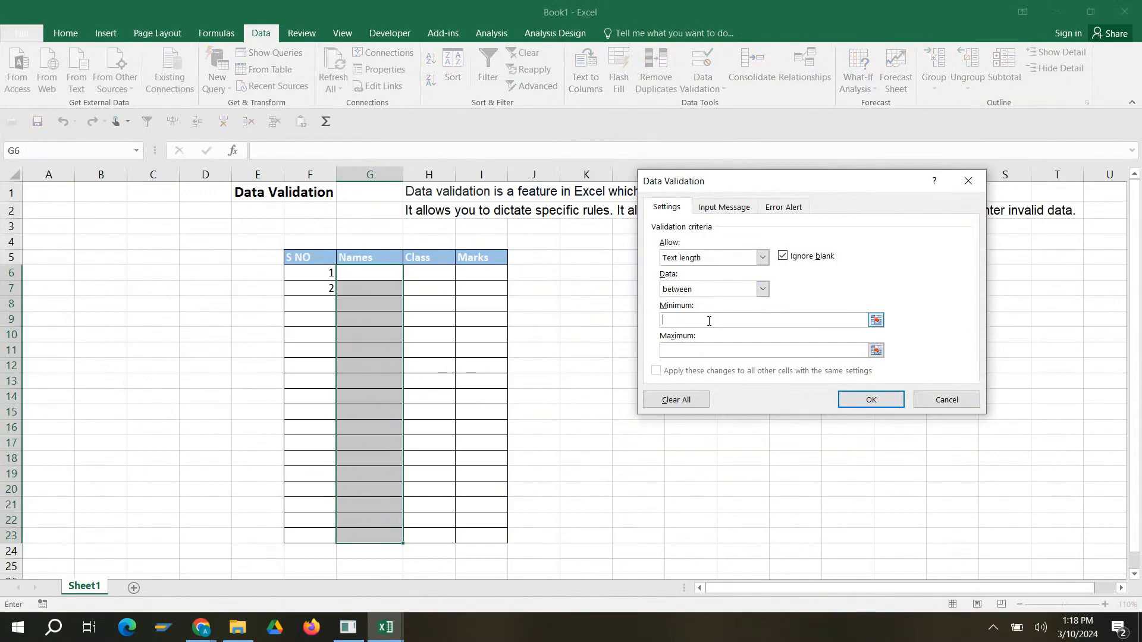
type("2")
left_click(708, 353)
type("50")
left_click(871, 400)
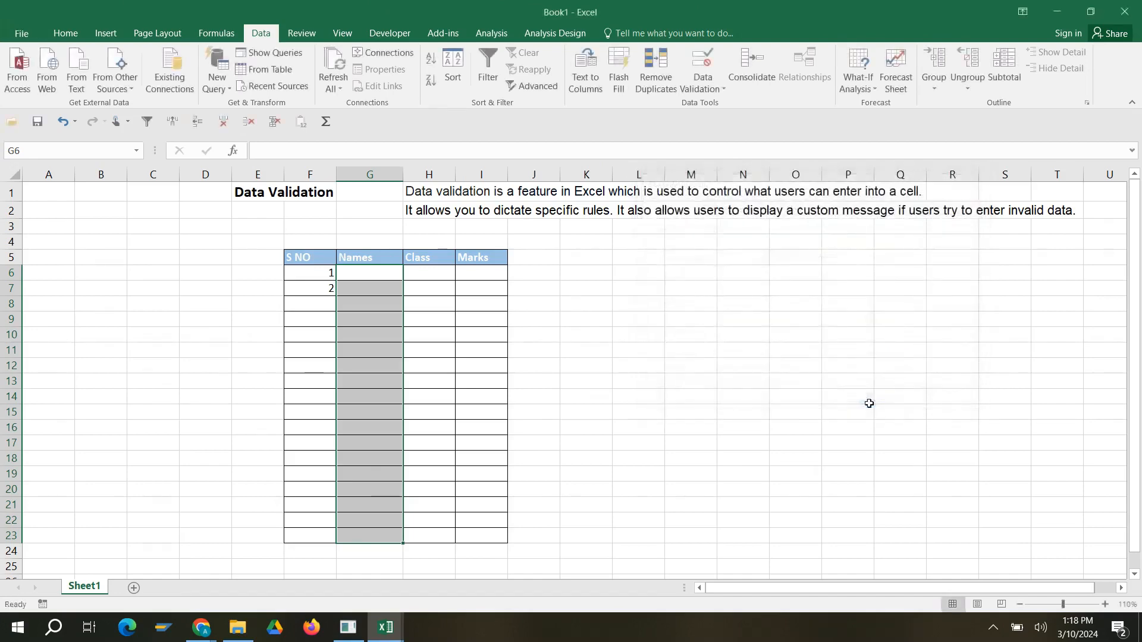
Step: Test the Names validation rule by entering 122 in cell G6, and clear the cell again
left_click(376, 273)
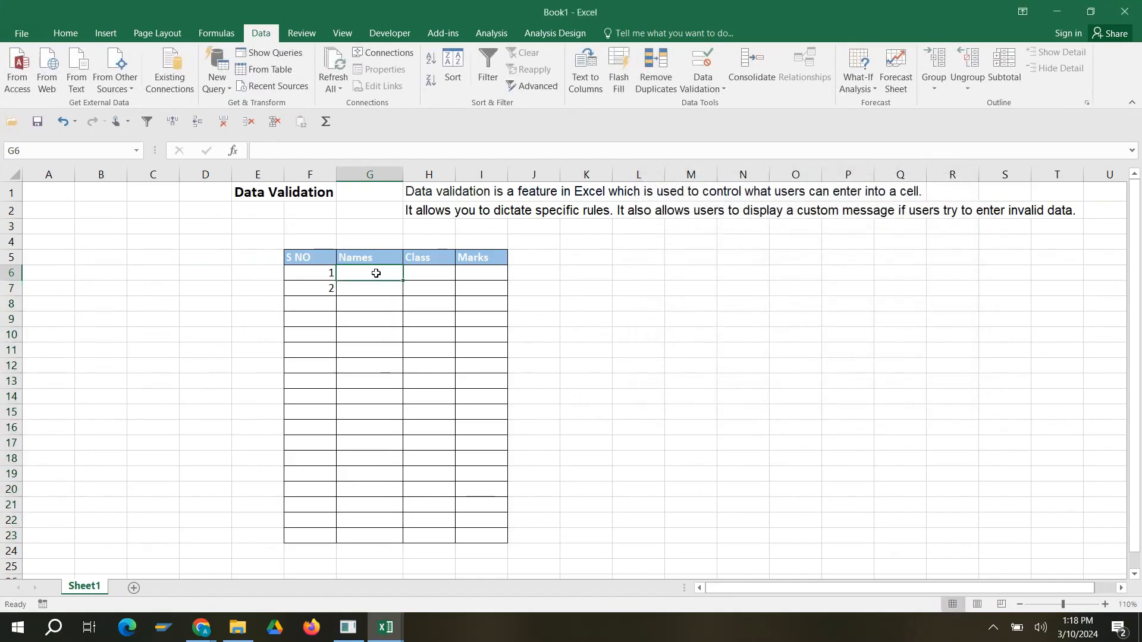
type("122")
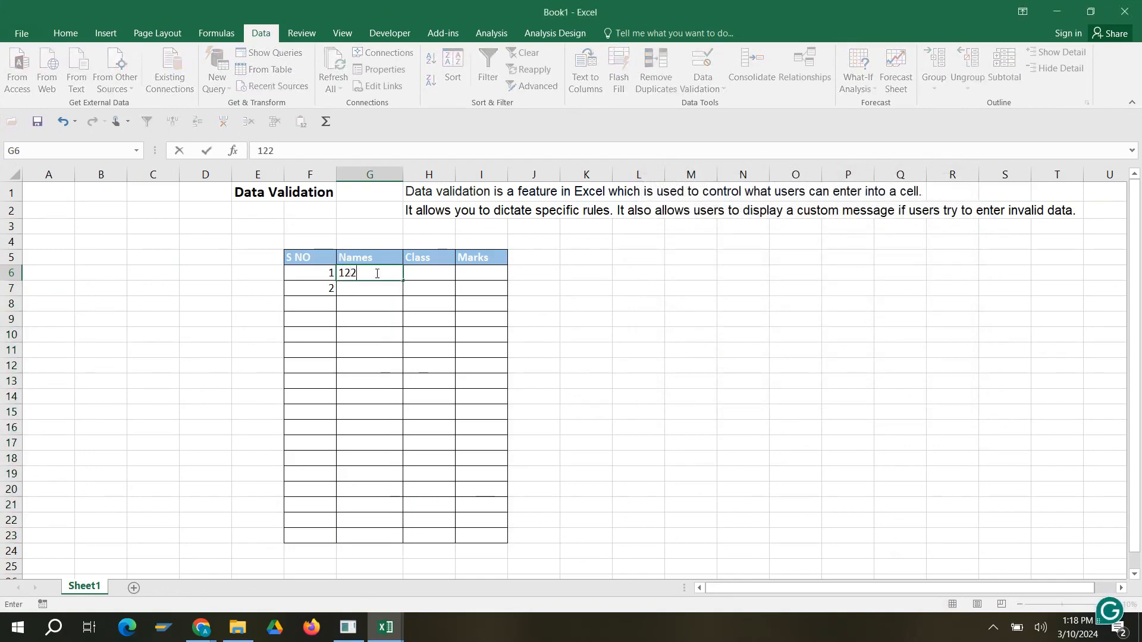
key("Return")
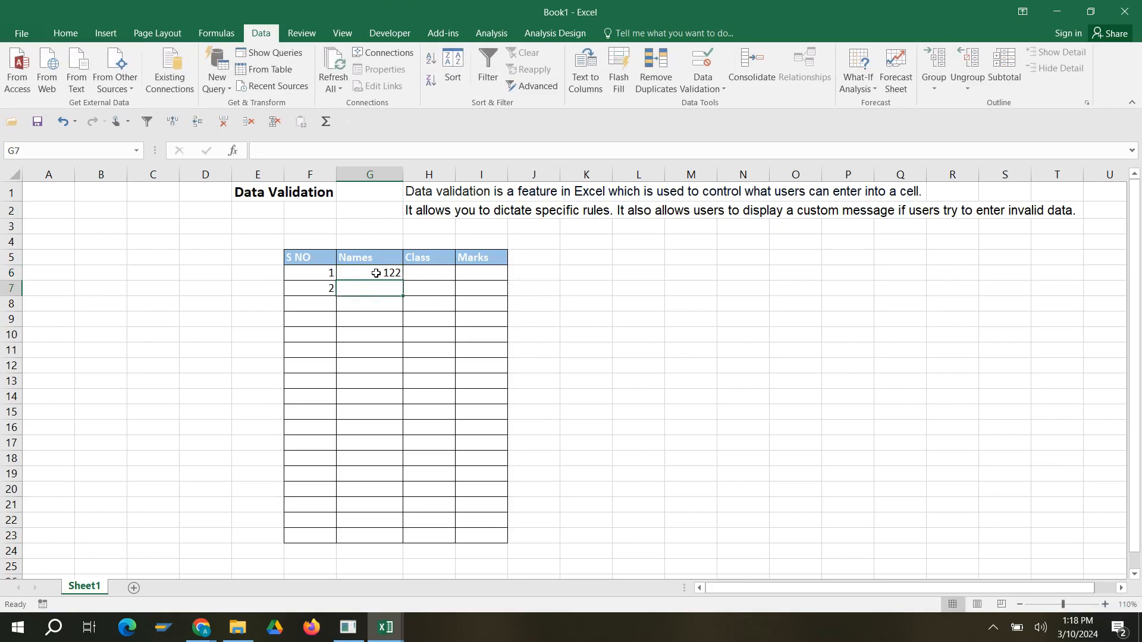
left_click(378, 274)
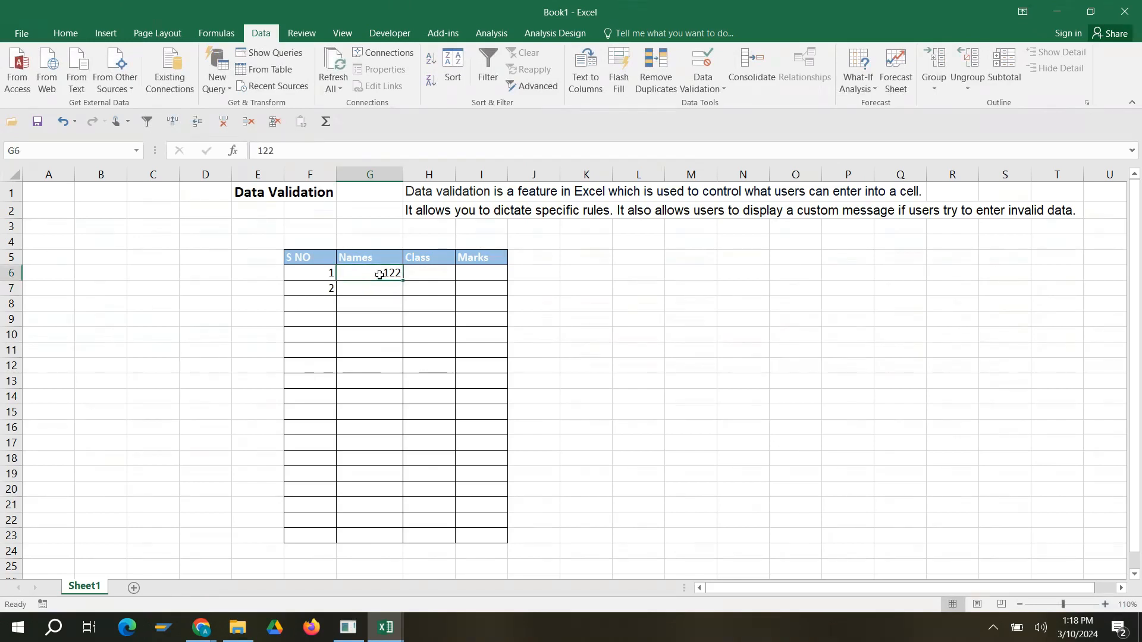
key("Delete")
left_click(428, 272)
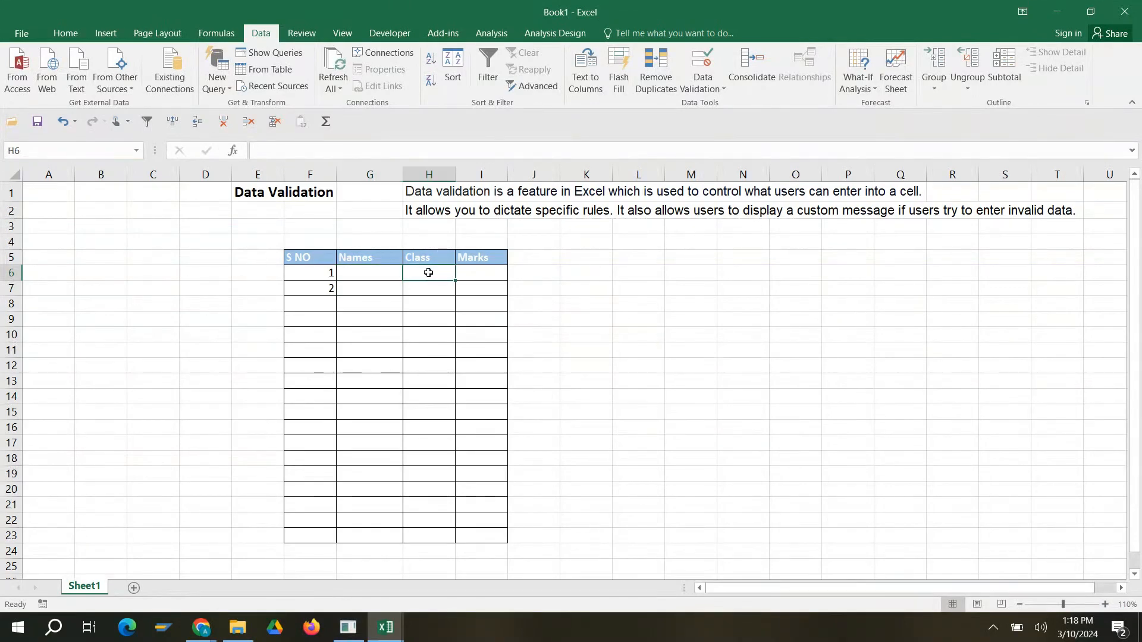
Step: Enter the first two students' names in the Names cells G6 and G7
left_click(374, 280)
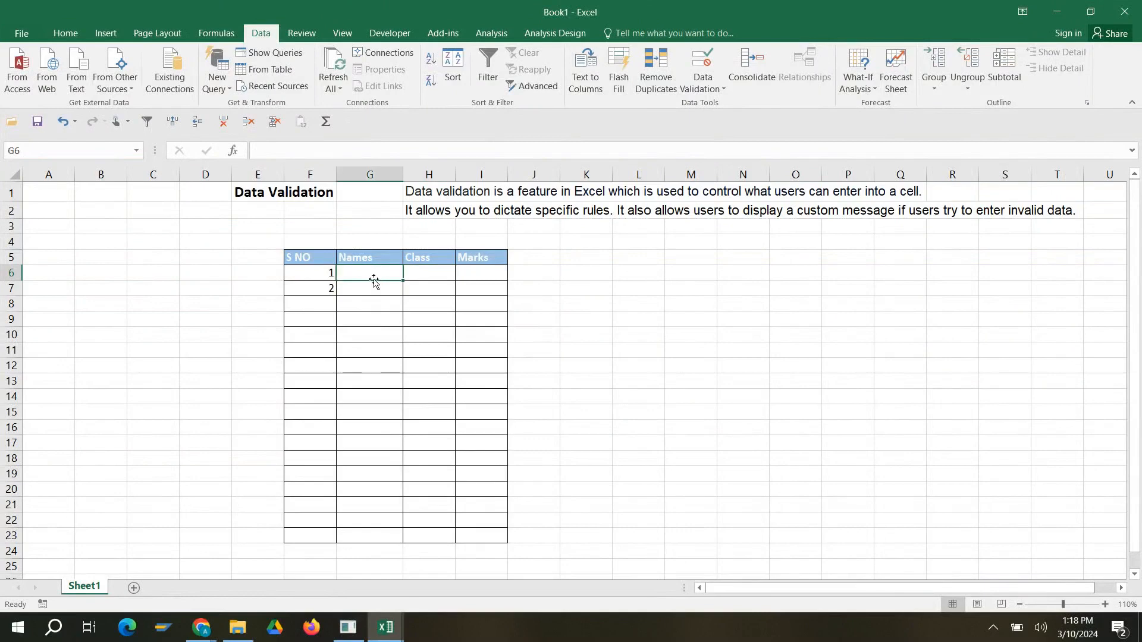
type("anu")
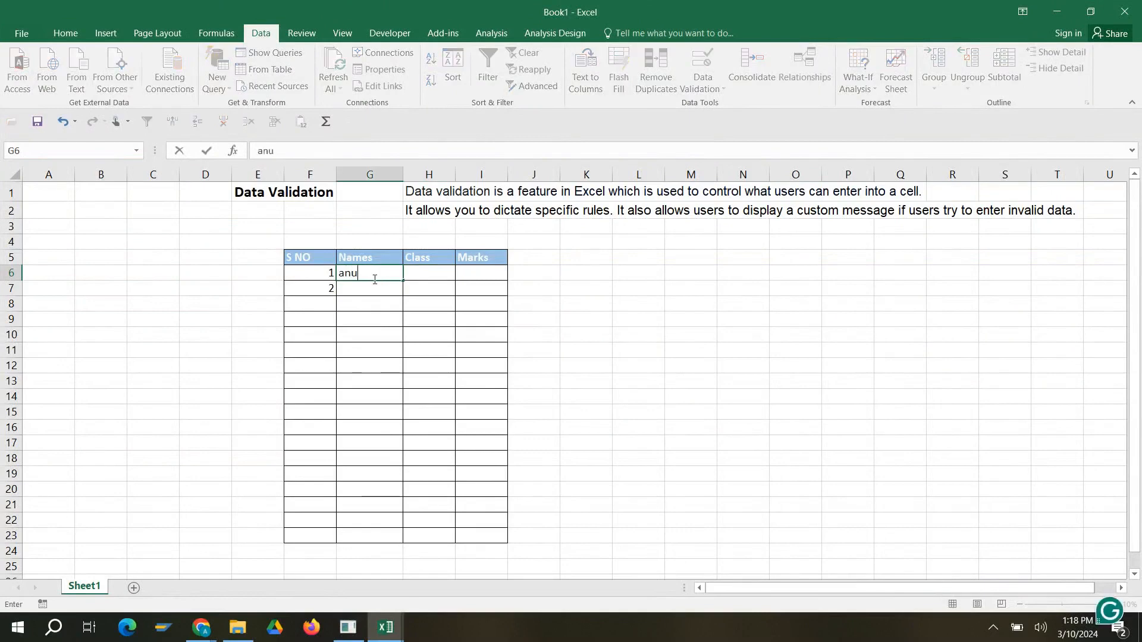
key("Return")
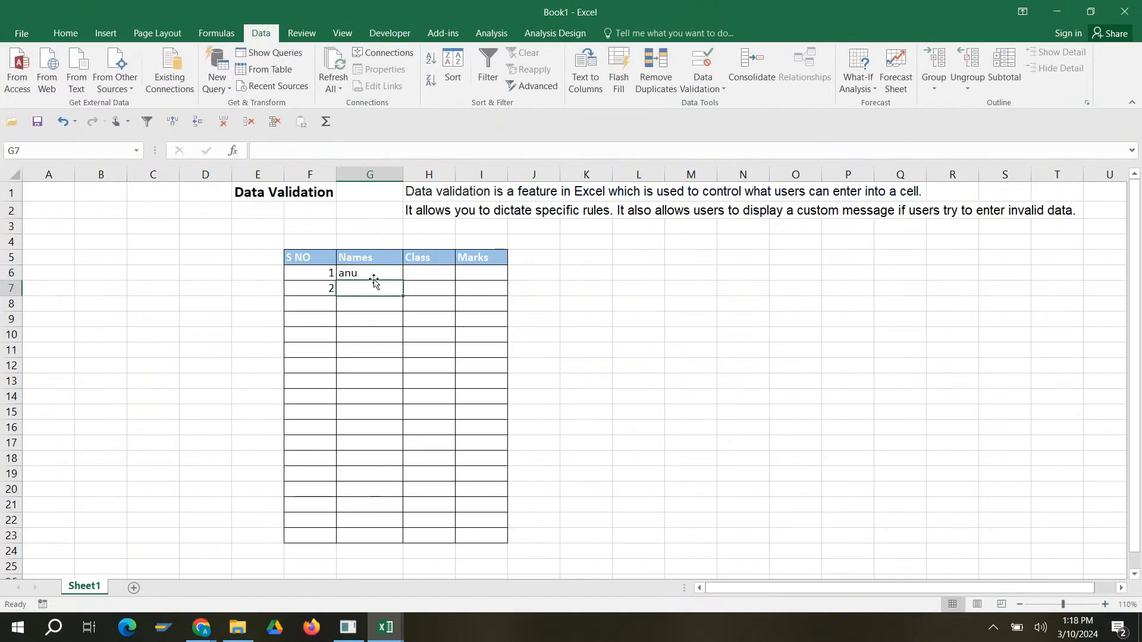
type("sara")
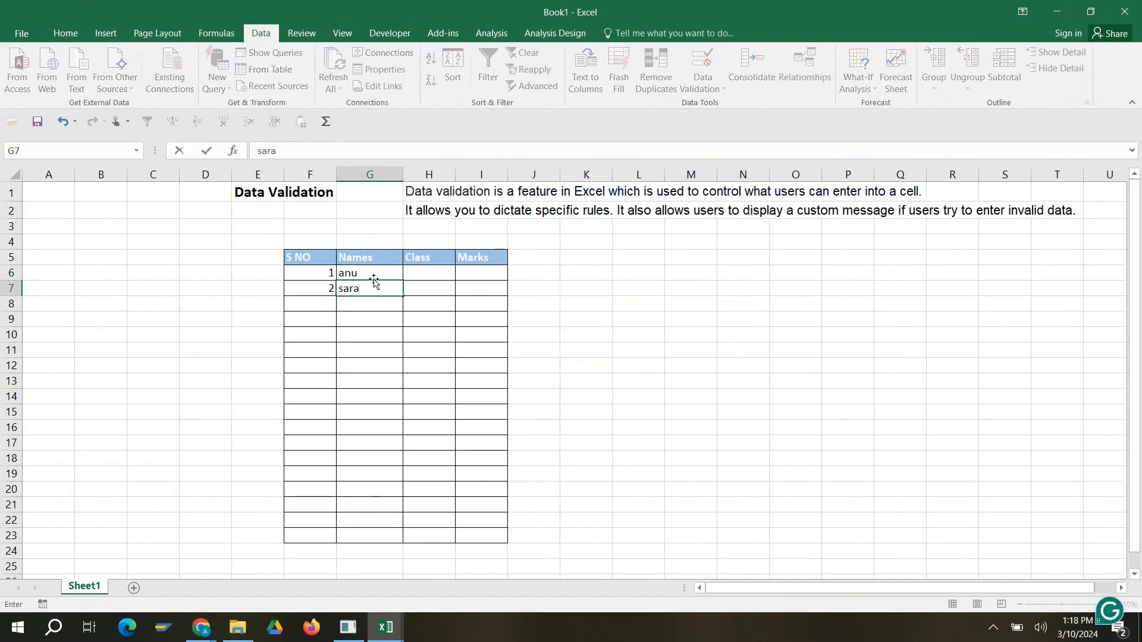
key("Return")
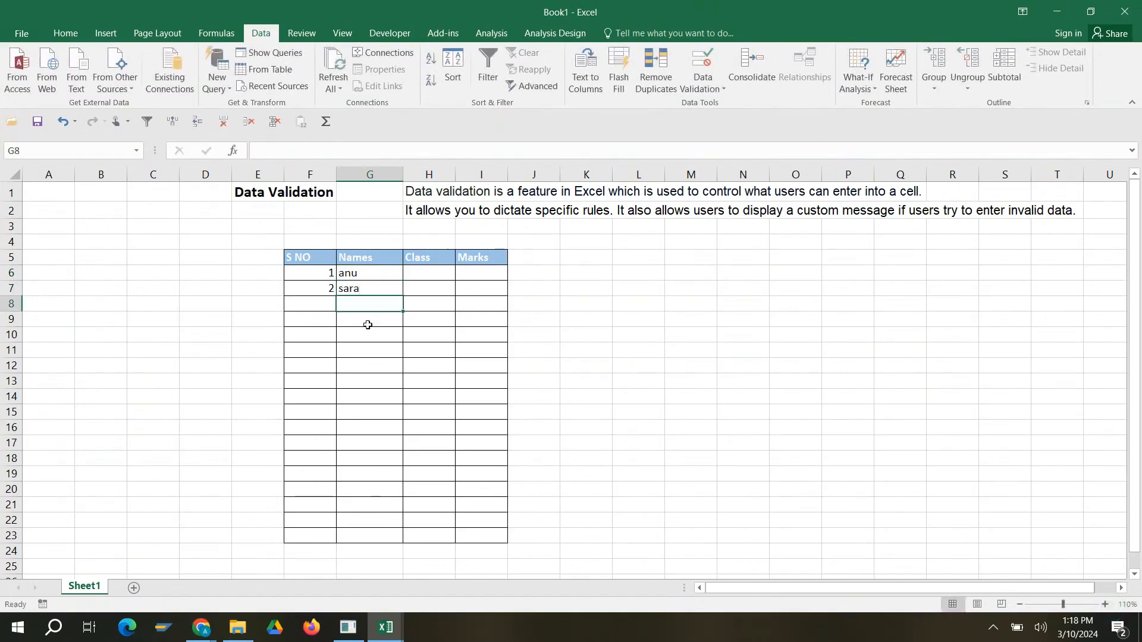
Step: Apply a list validation rule with the source "B.Sc, BCA" and an in-cell dropdown to the Class cells H6:H23
left_click(423, 268)
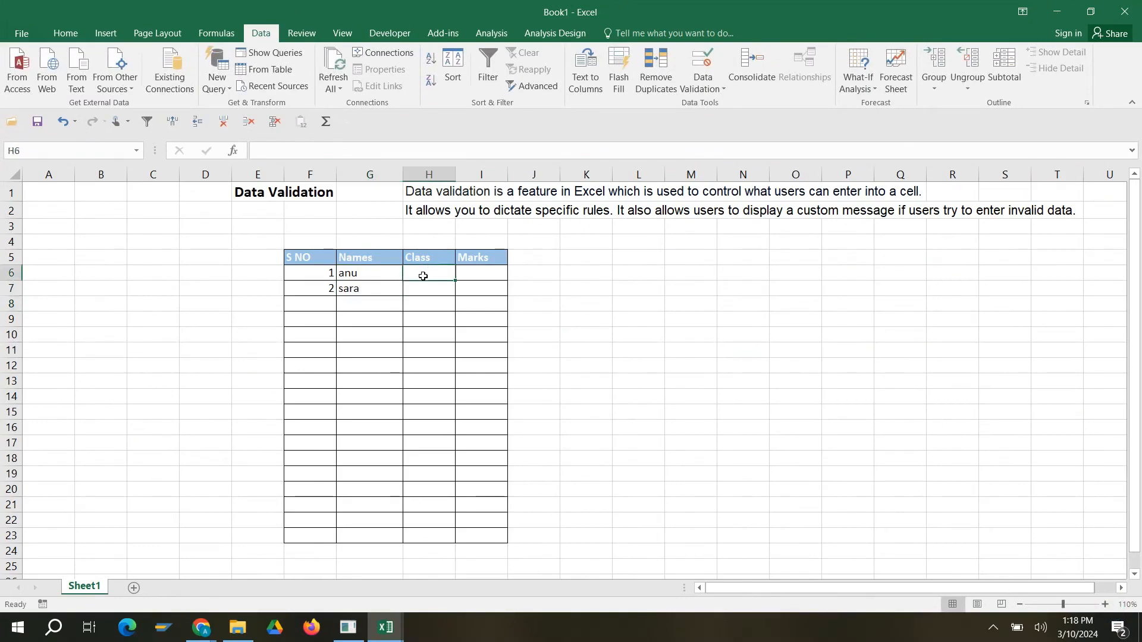
left_click_drag(420, 275, 434, 540)
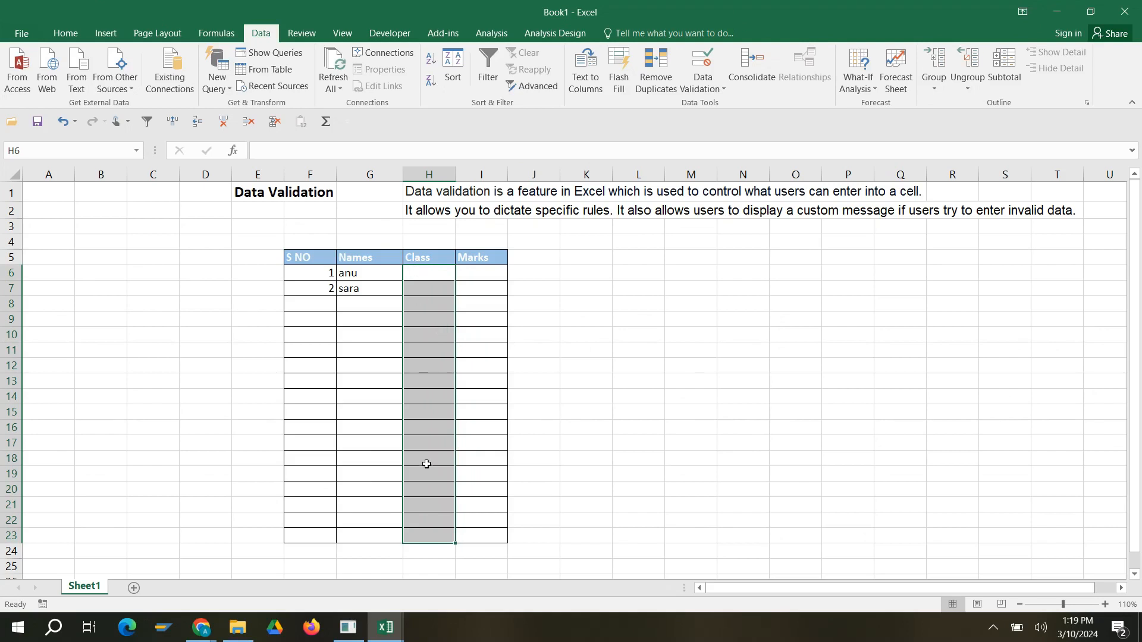
left_click(703, 62)
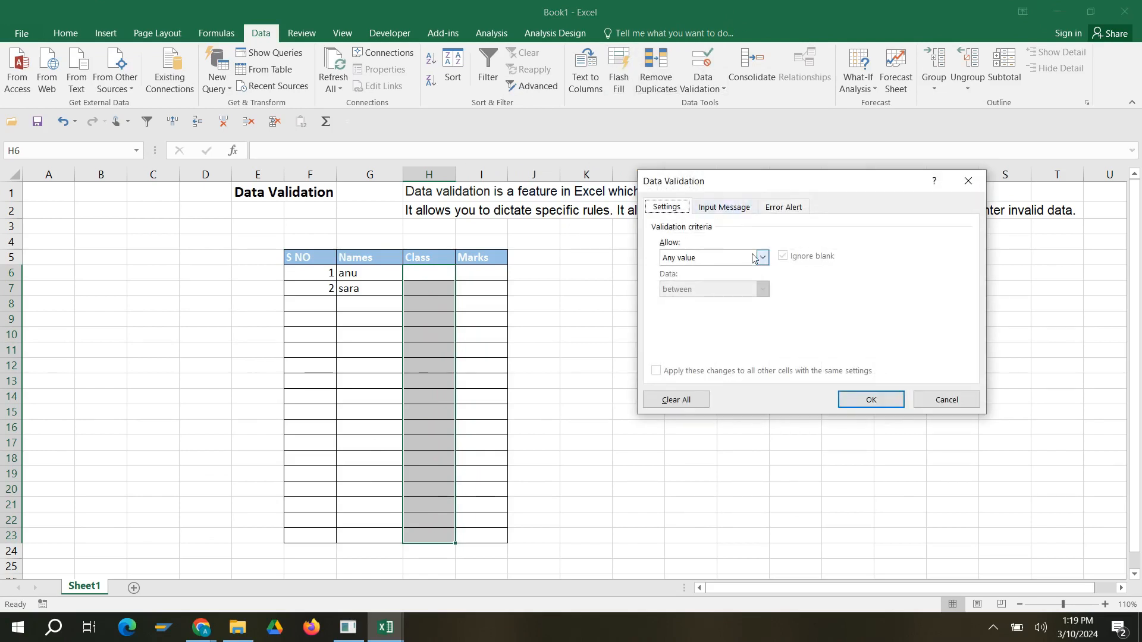
left_click(762, 258)
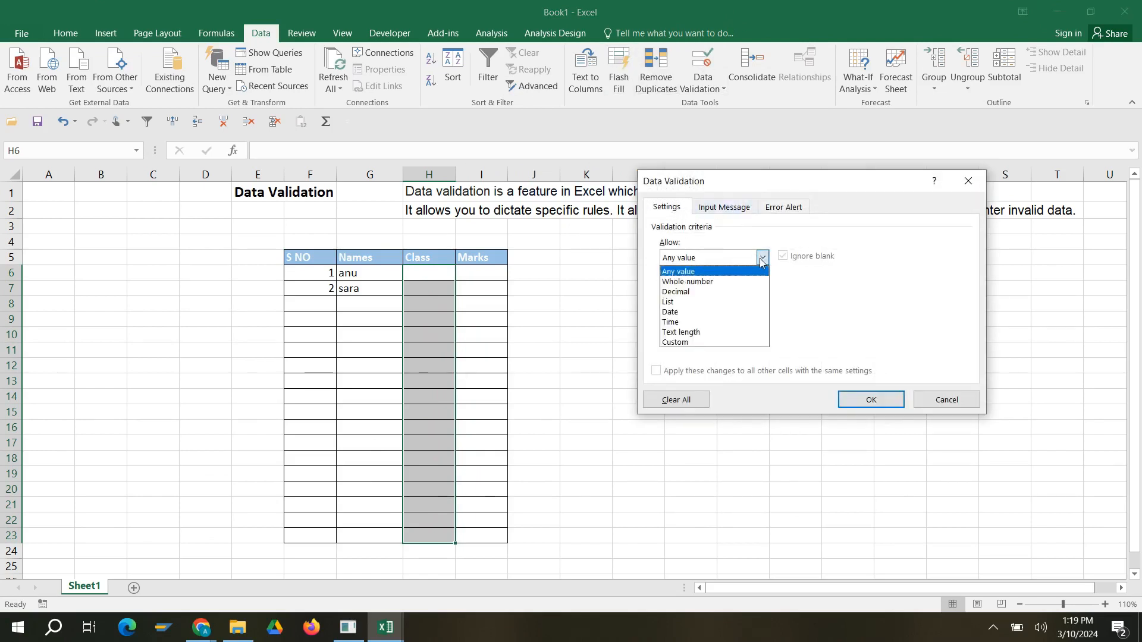
left_click(685, 298)
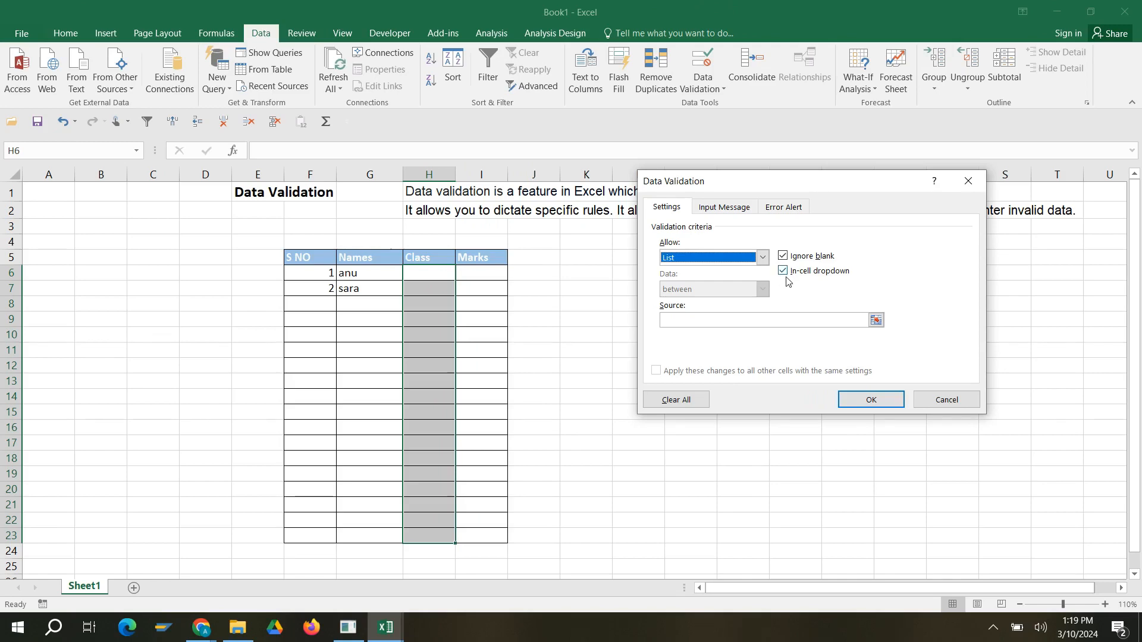
left_click(794, 319)
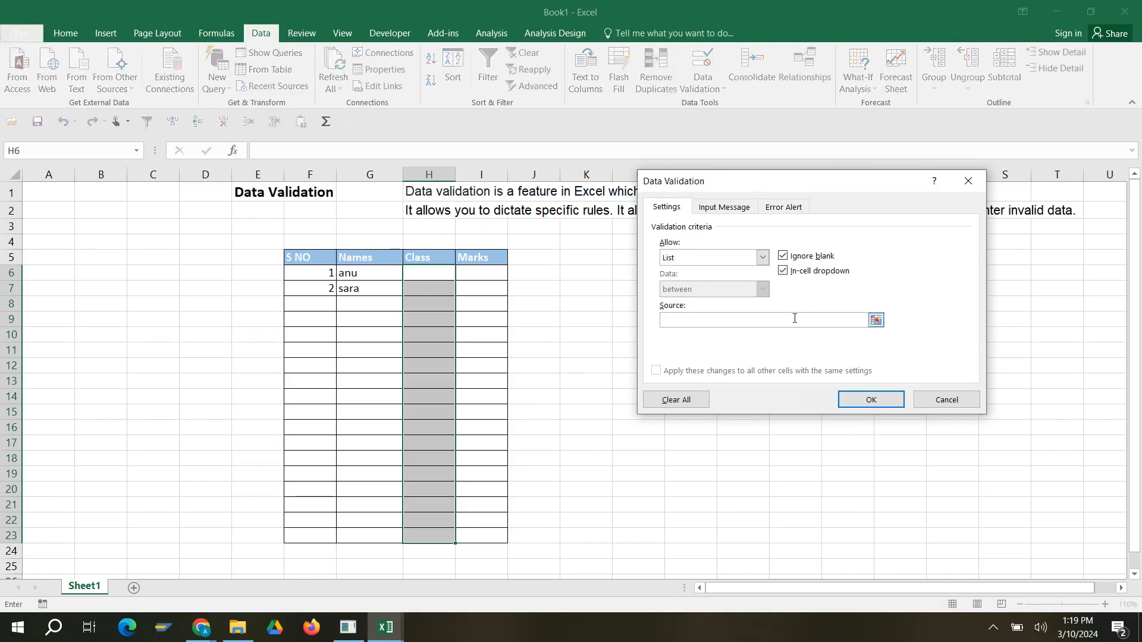
type("B.s")
type("Sc")
type(", BCA")
left_click(869, 400)
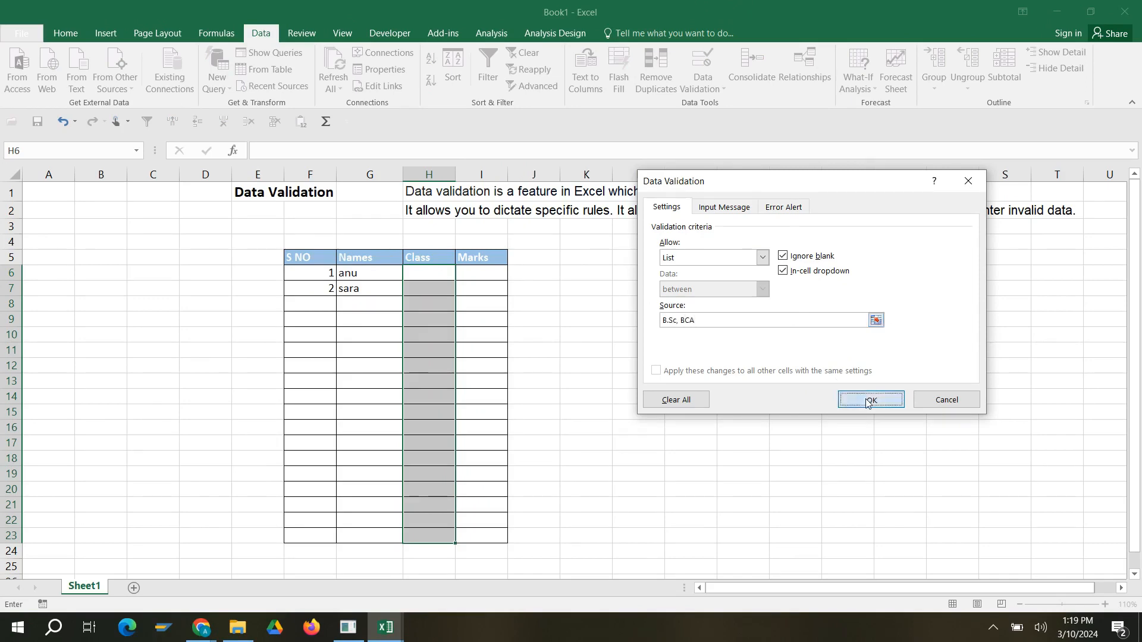
left_click(695, 322)
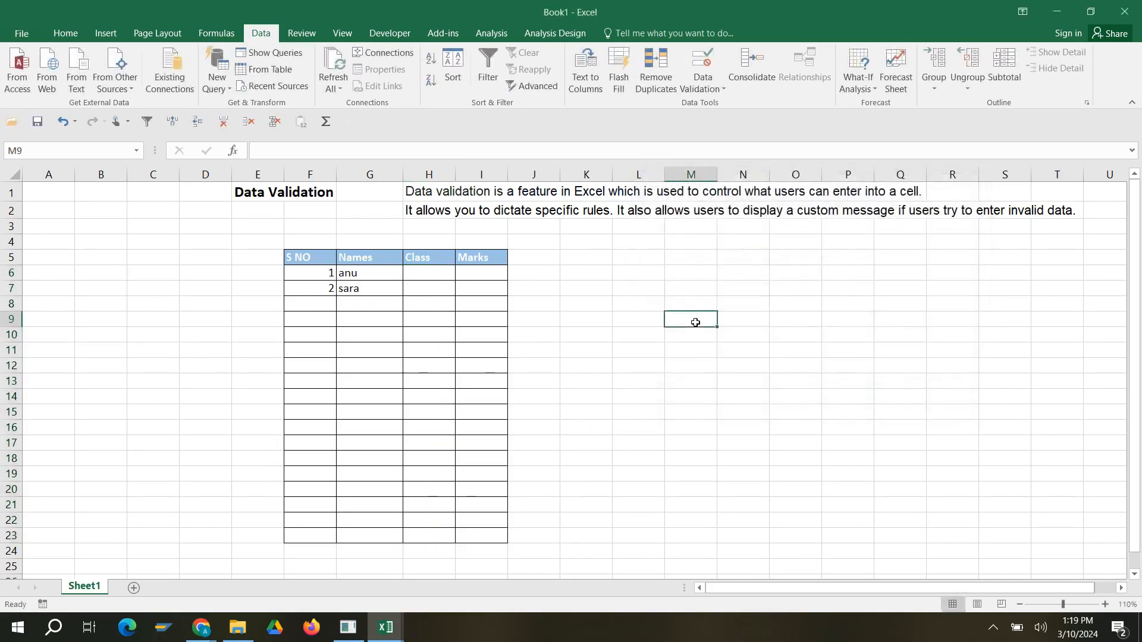
Step: Choose B.Sc for the first student's Class in H6 and BCA for the second in H7
left_click(437, 279)
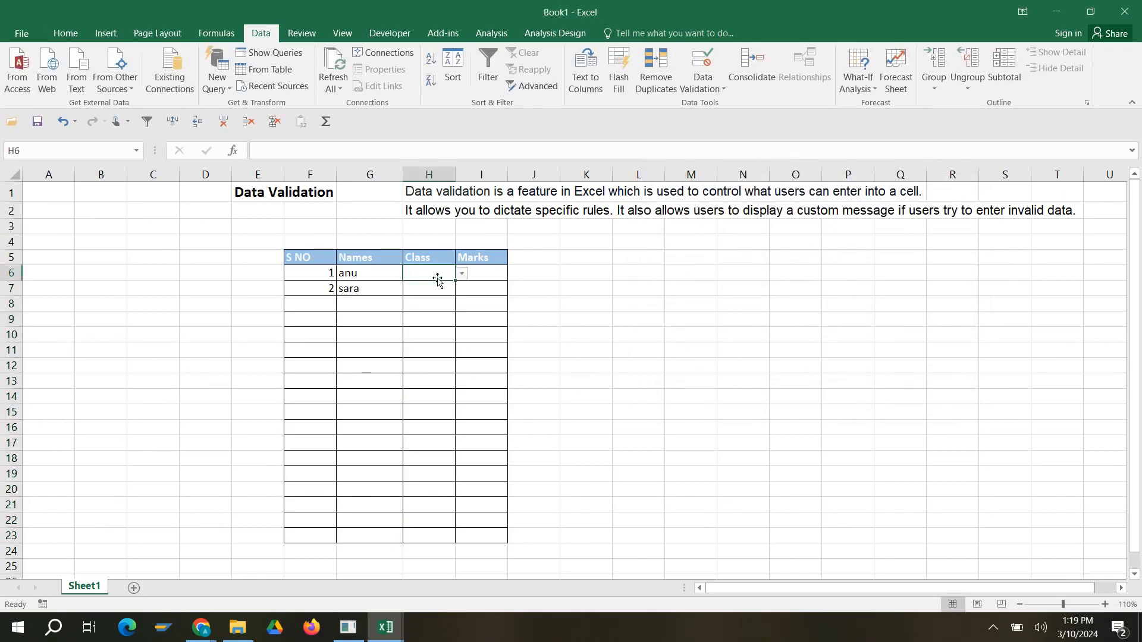
left_click(461, 273)
left_click(423, 291)
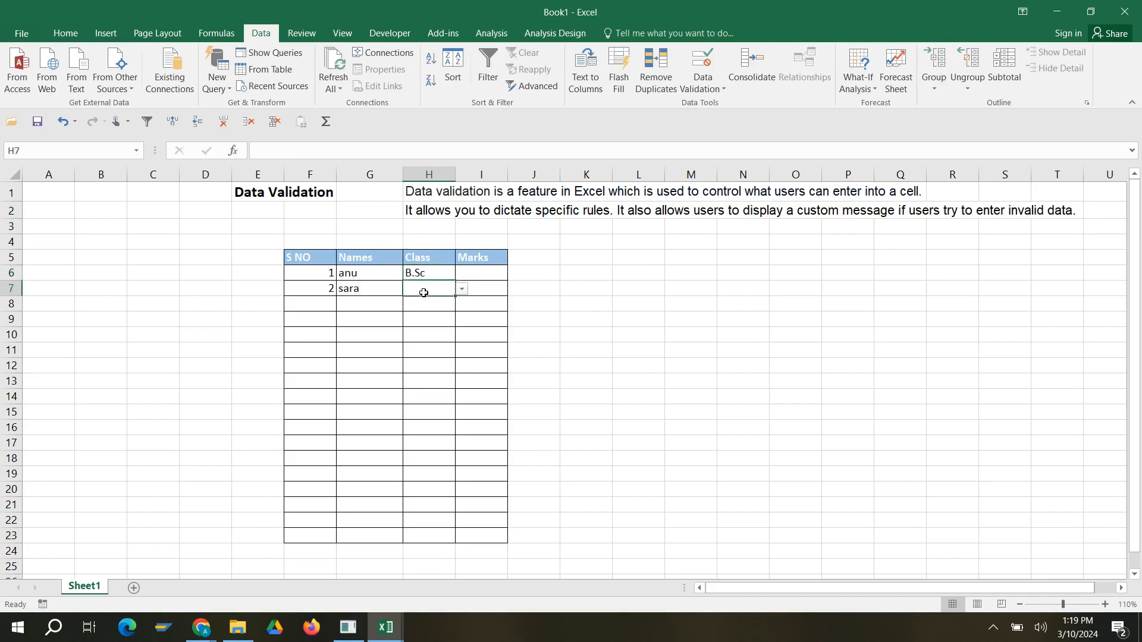
left_click(462, 290)
left_click(408, 312)
left_click(575, 292)
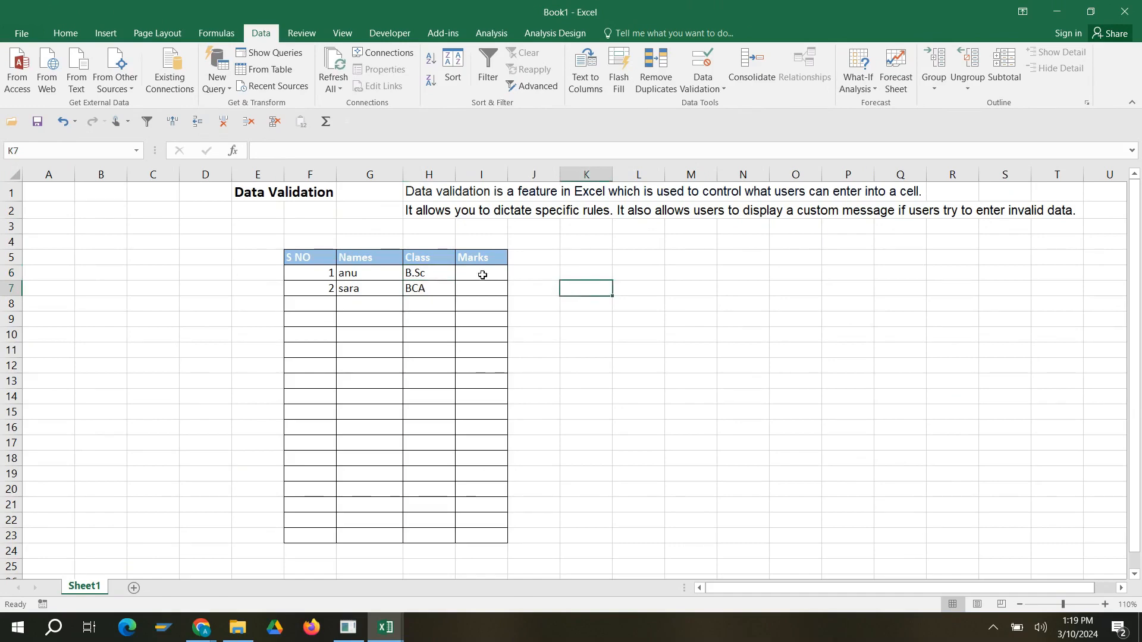
Step: Apply a data validation rule to the Marks cells I6:I23 allowing whole numbers between 0 and 100
left_click_drag(480, 274, 491, 540)
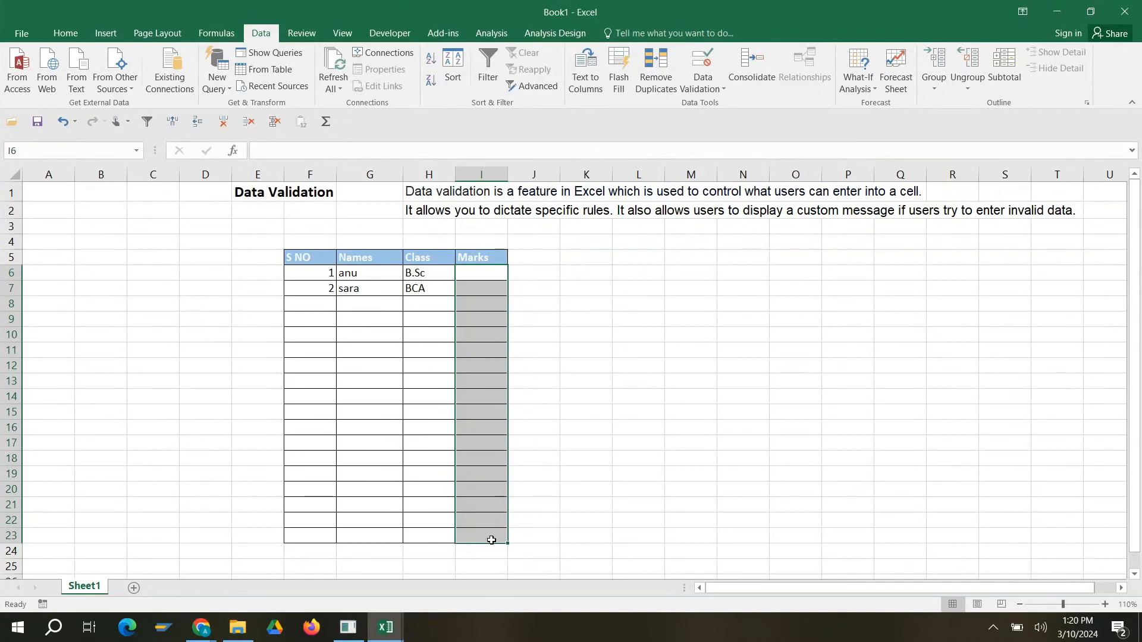
left_click(707, 60)
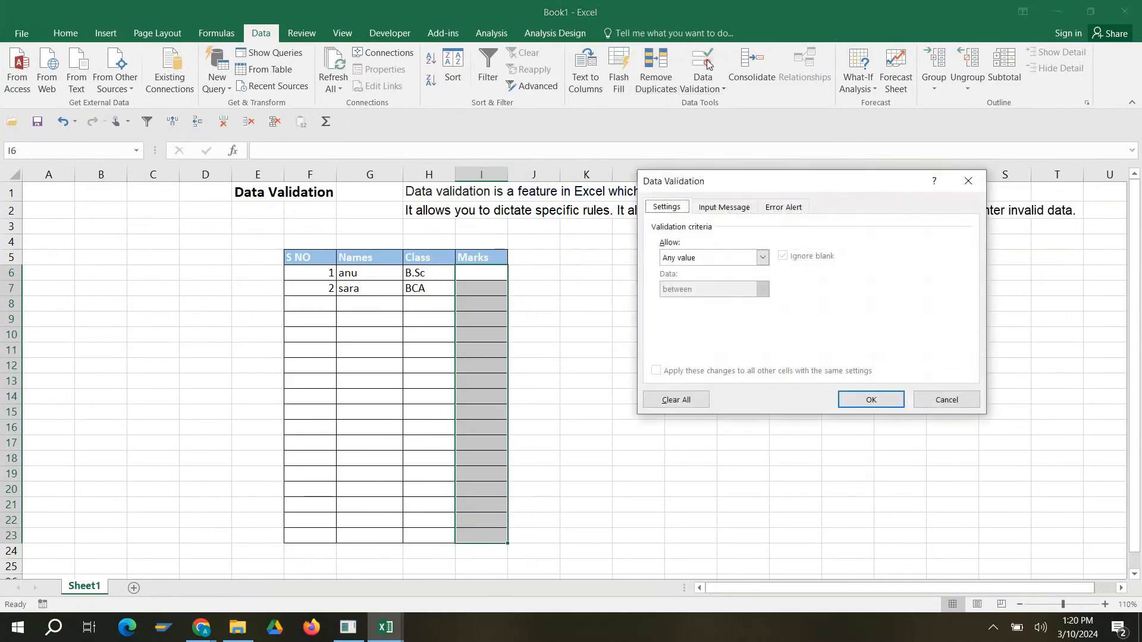
left_click(763, 258)
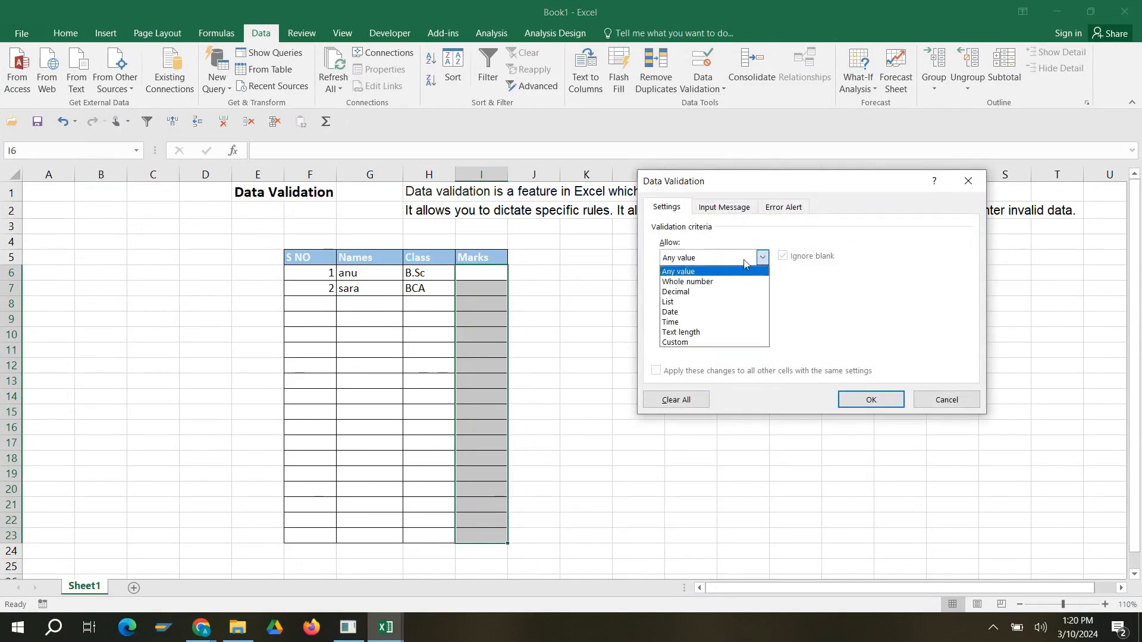
left_click(697, 282)
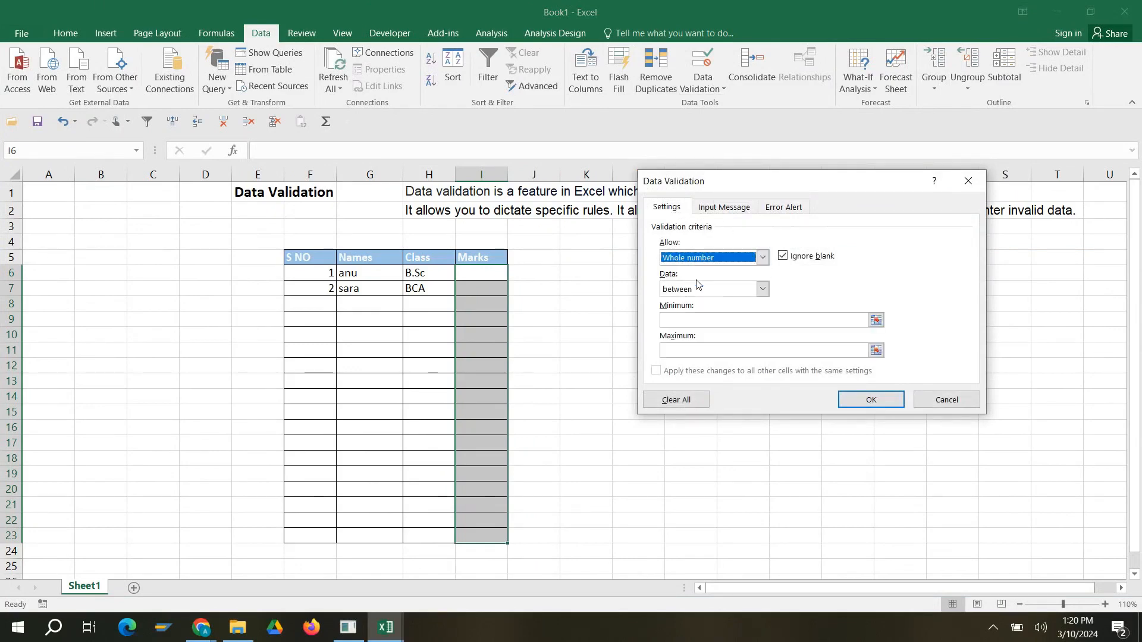
left_click(752, 319)
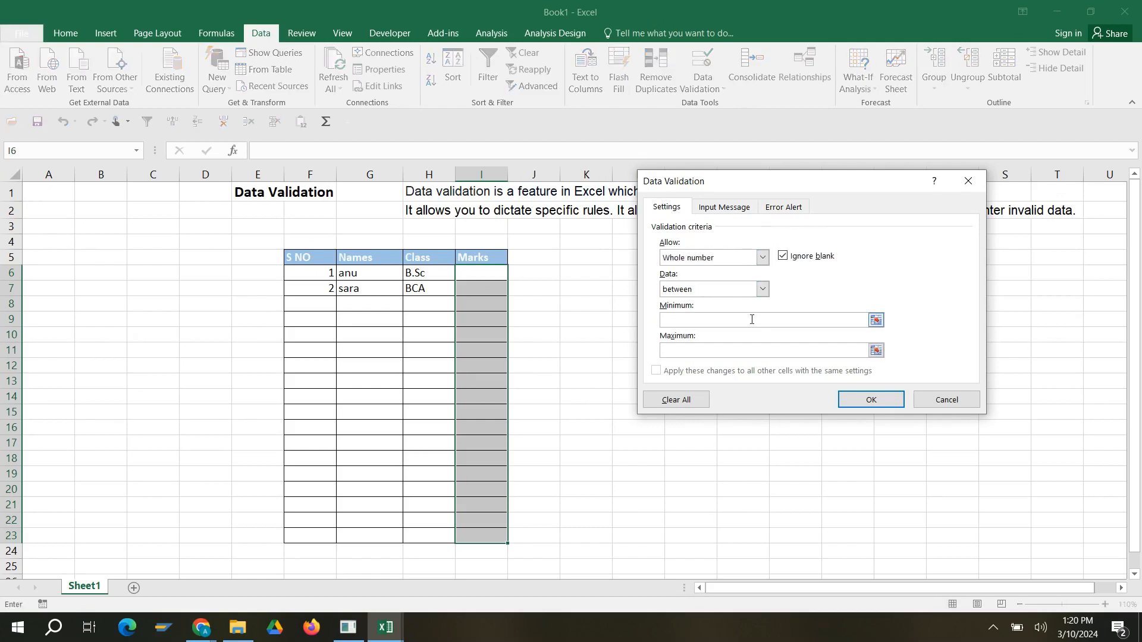
type("1")
left_click(741, 351)
type("10")
key("BackSpace")
type("0")
left_click(872, 400)
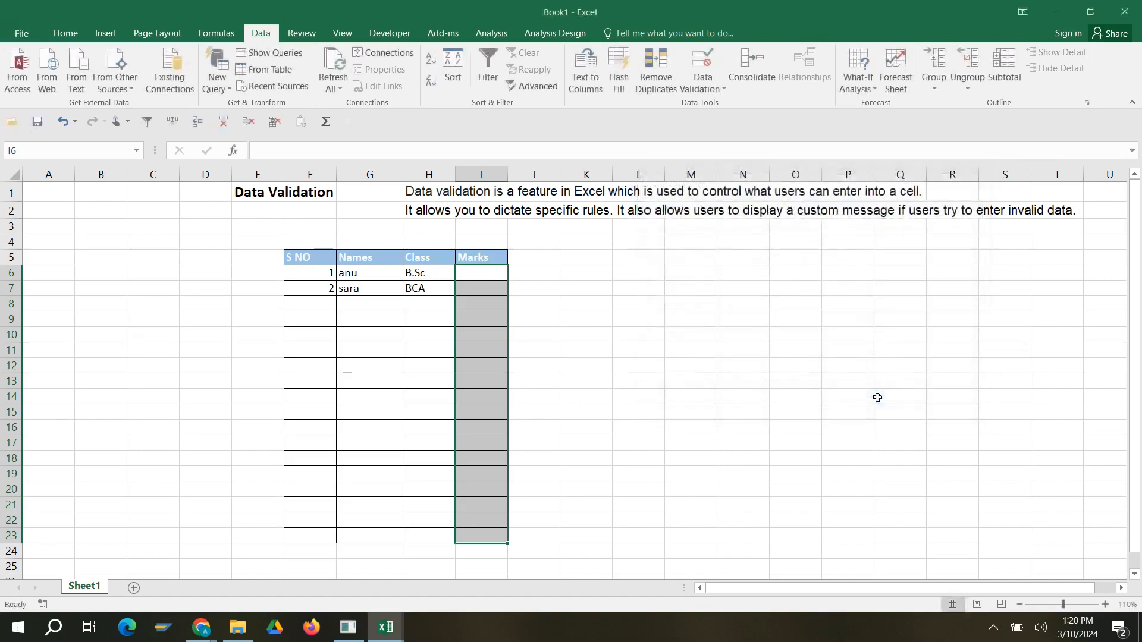
Step: Test the Marks validation rule by trying to enter 12.3 in cell I6, and cancel the entry
left_click(463, 278)
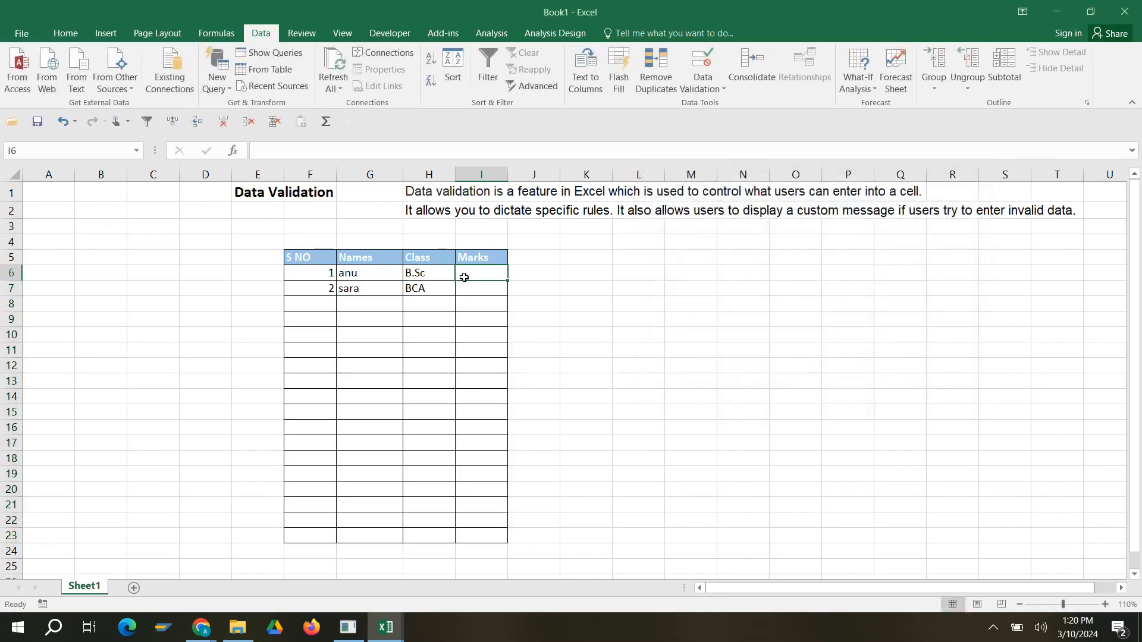
type("12.3")
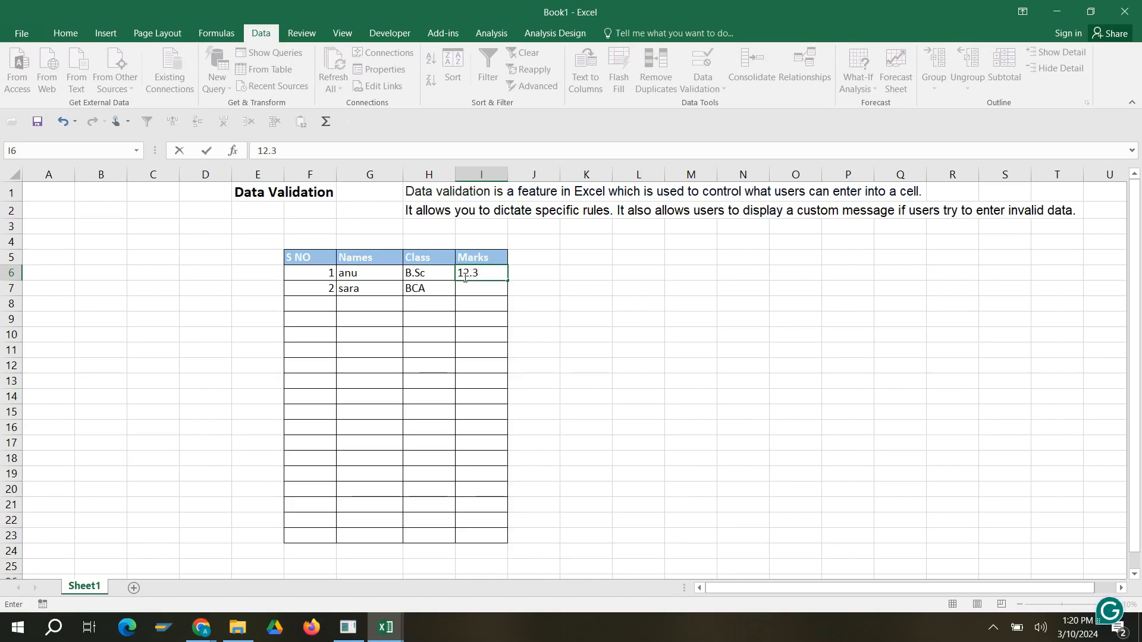
key("Return")
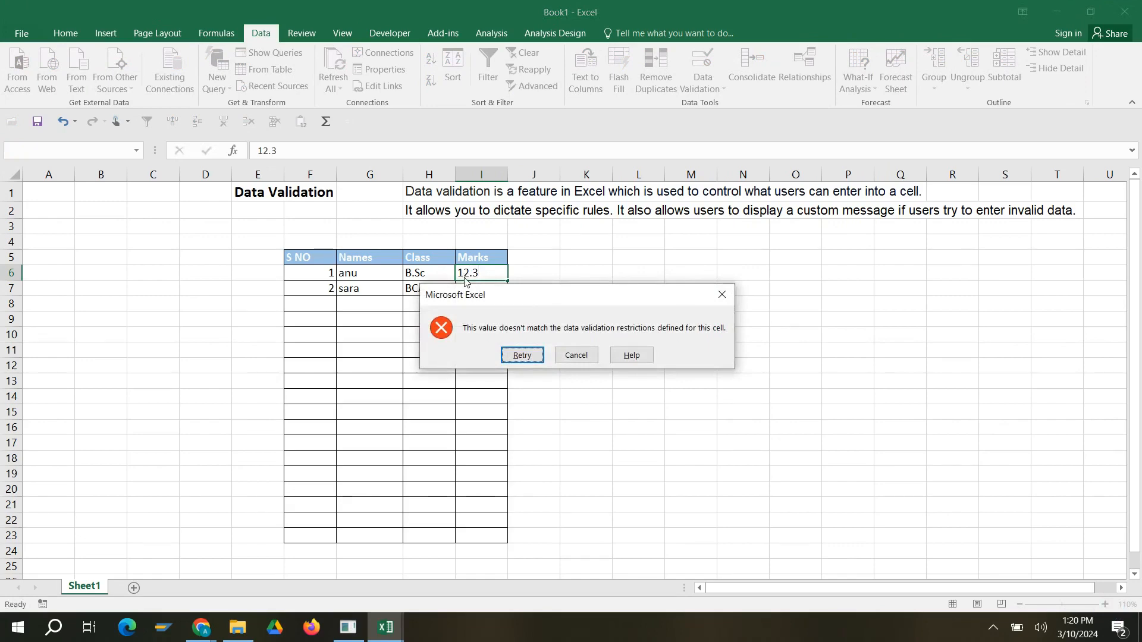
left_click(565, 354)
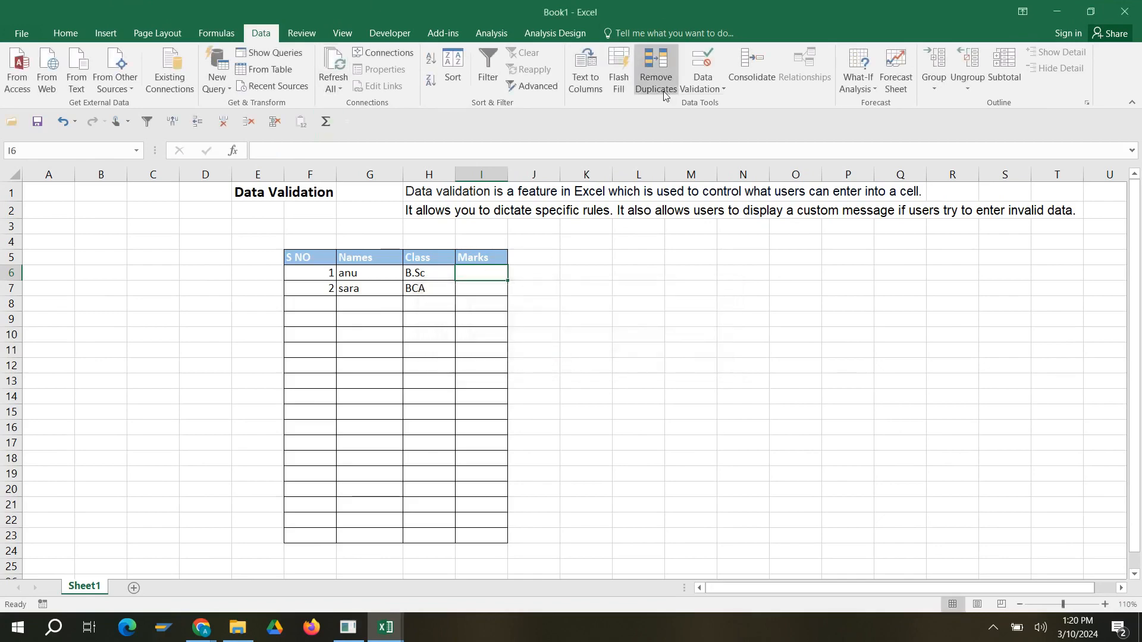
Step: Set the input message title for the Marks cell I6 to "Enter Correct Value"
left_click(704, 86)
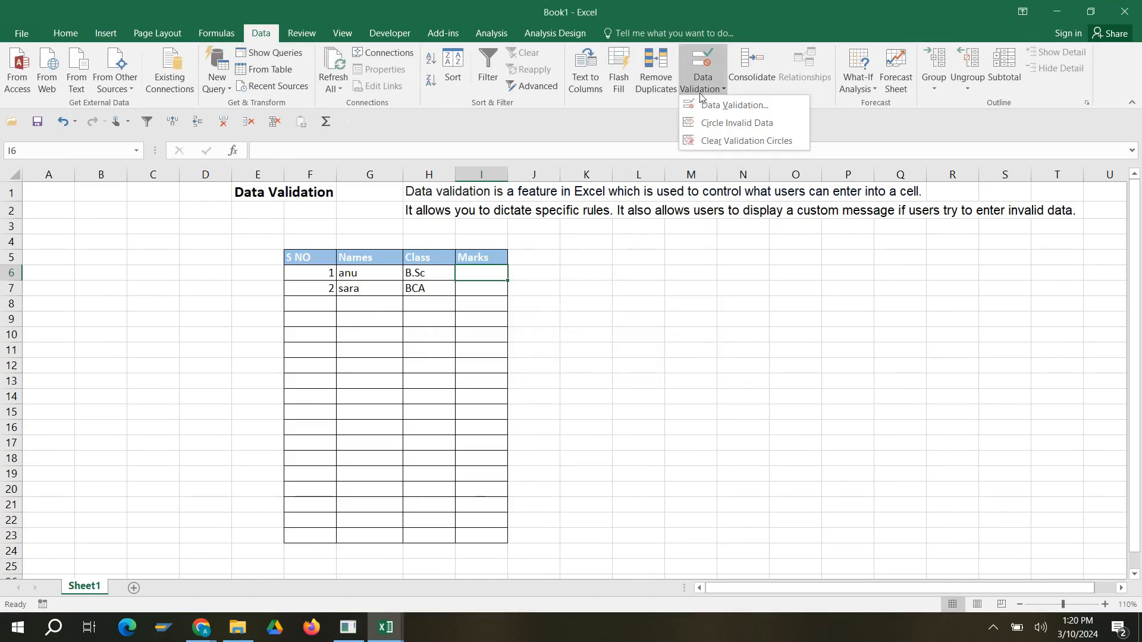
left_click(711, 107)
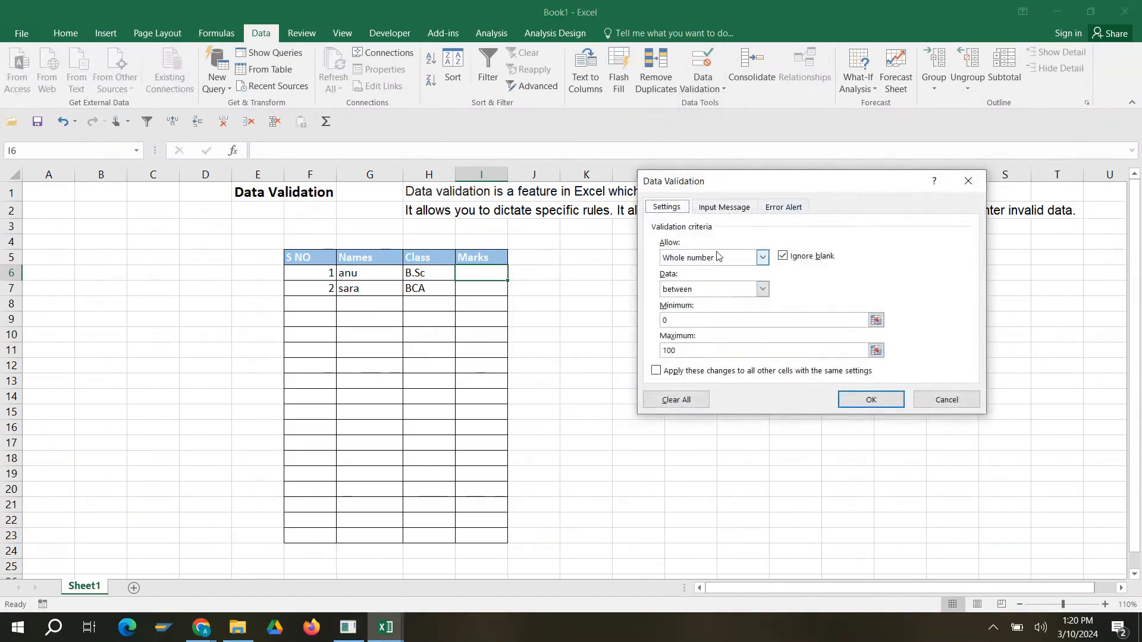
left_click(722, 208)
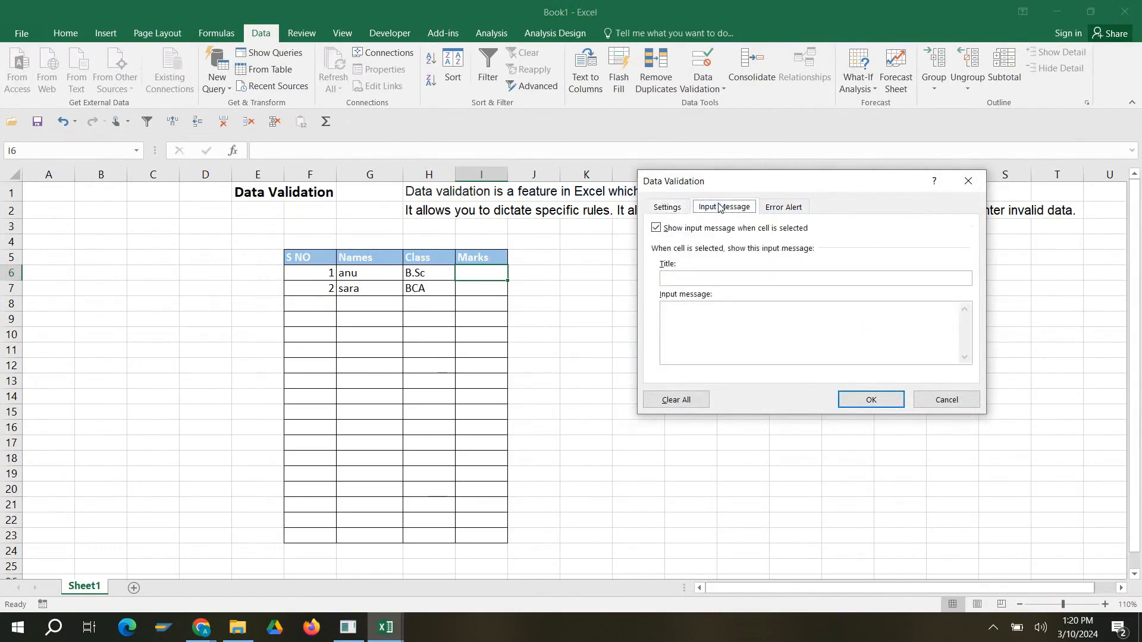
left_click(703, 277)
type("Enter Correct Value")
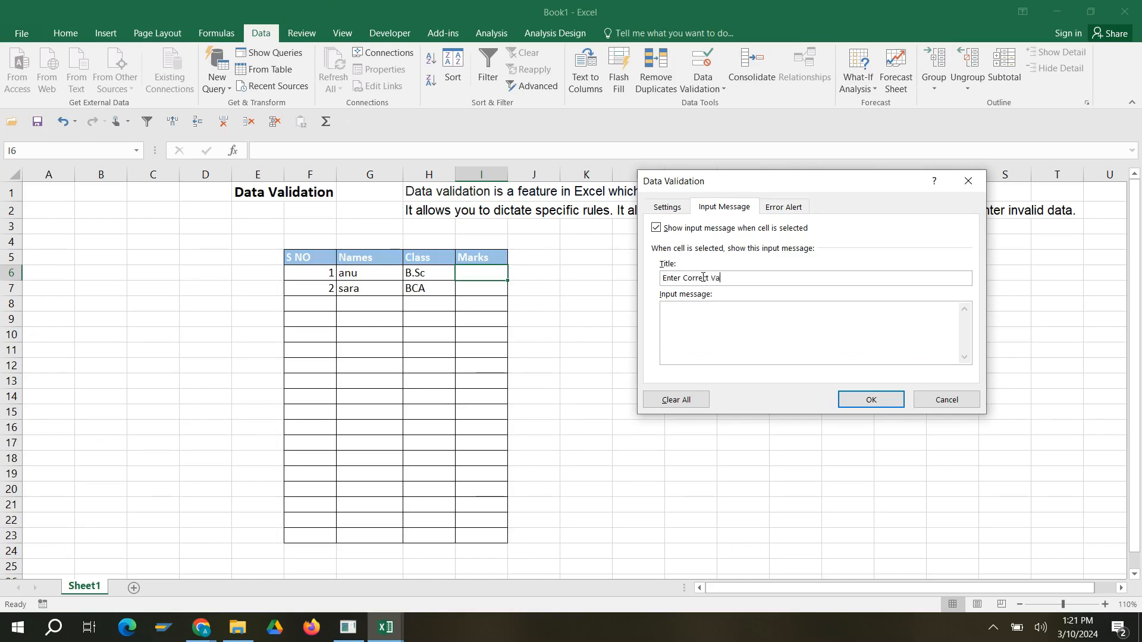
Step: Set the input message text to "Only Whole Numbers 0-100" and apply the validation settings
left_click(694, 323)
type("Onlyb")
type("Whole ")
type("Nu,m")
key("BackSpace")
key("BackSpace")
type("mbers 0-100")
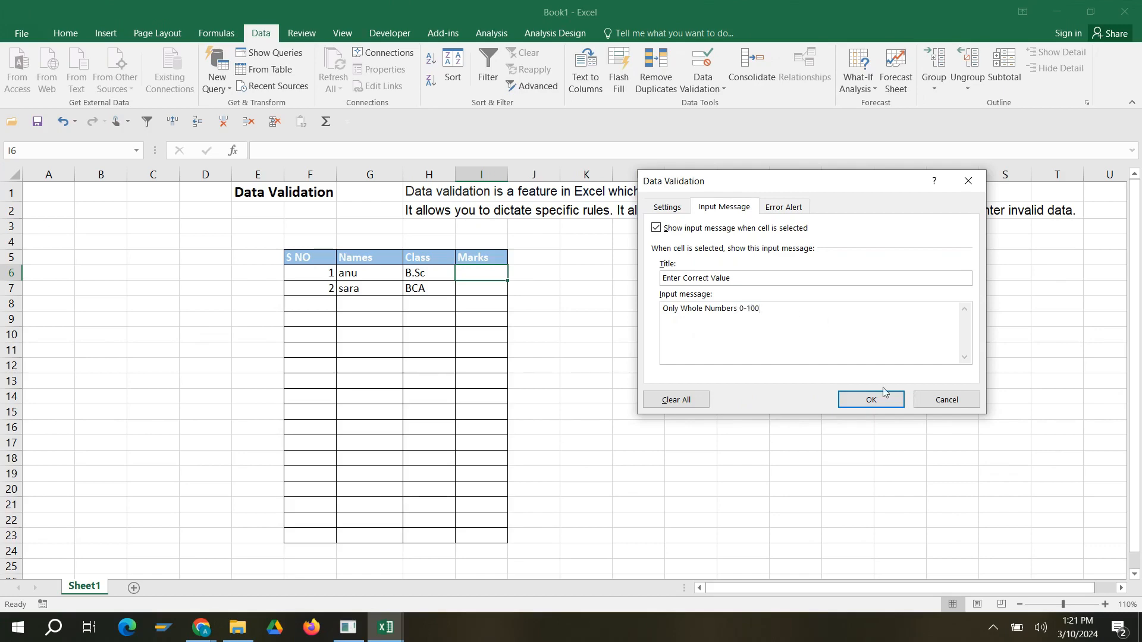
left_click(871, 403)
left_click(707, 371)
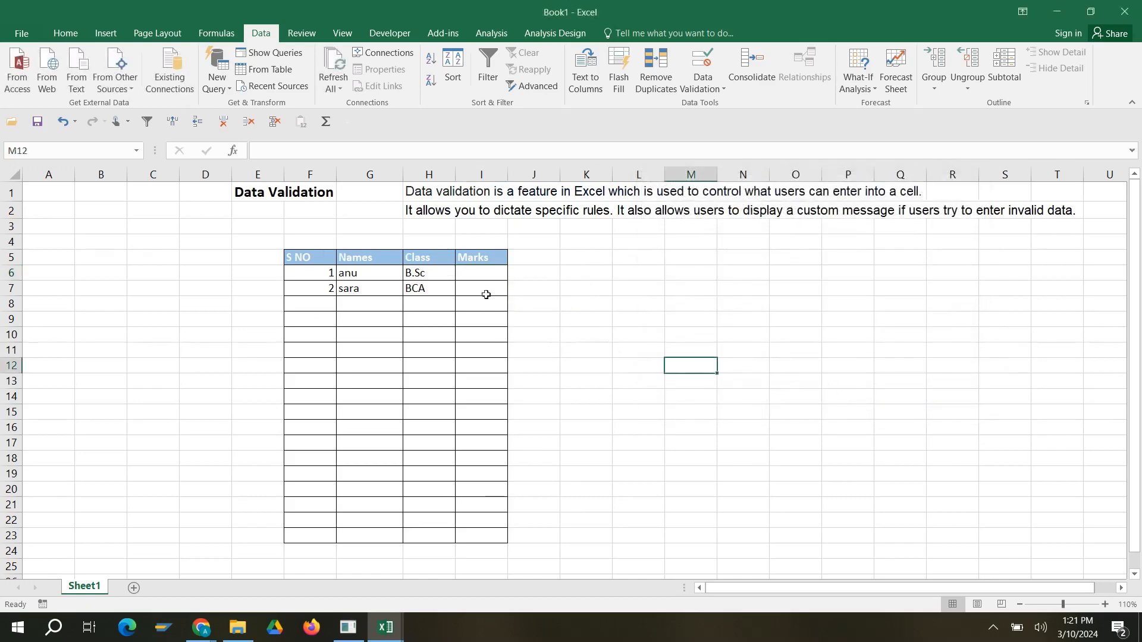
Step: Select the Marks cells I6, I7 and I10 in turn to check which of them show the input message
left_click(465, 274)
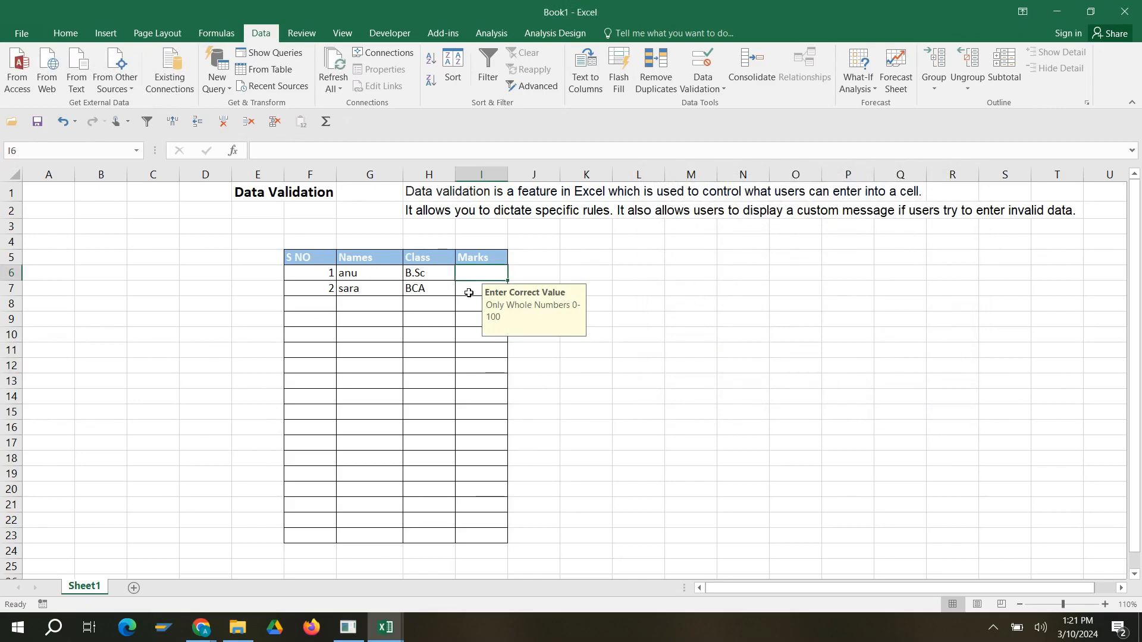
left_click(468, 291)
left_click(474, 330)
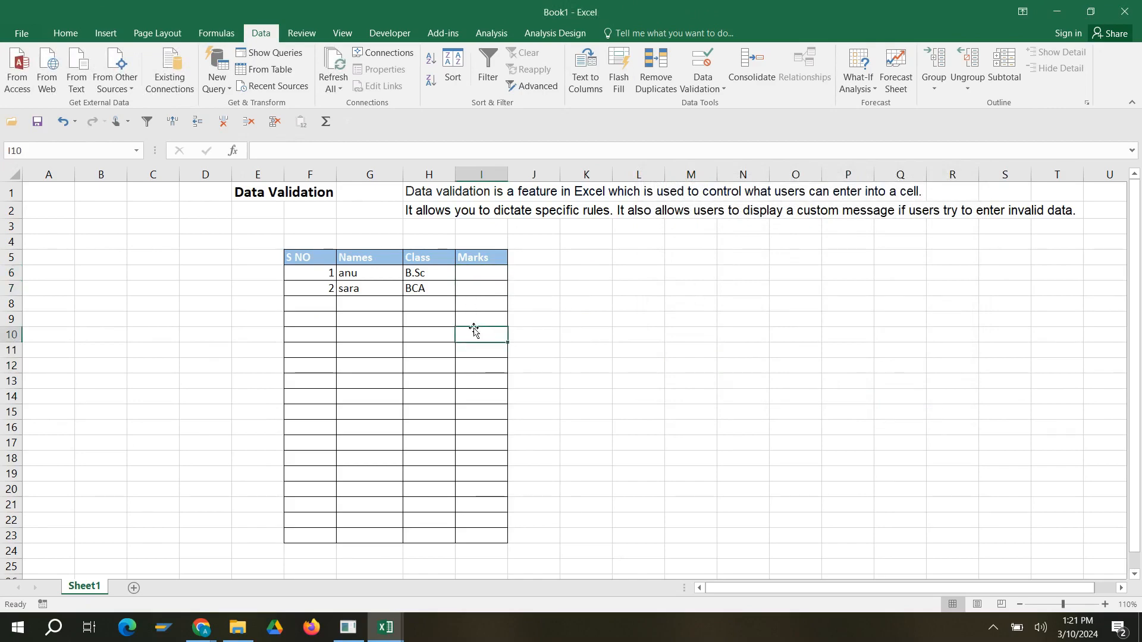